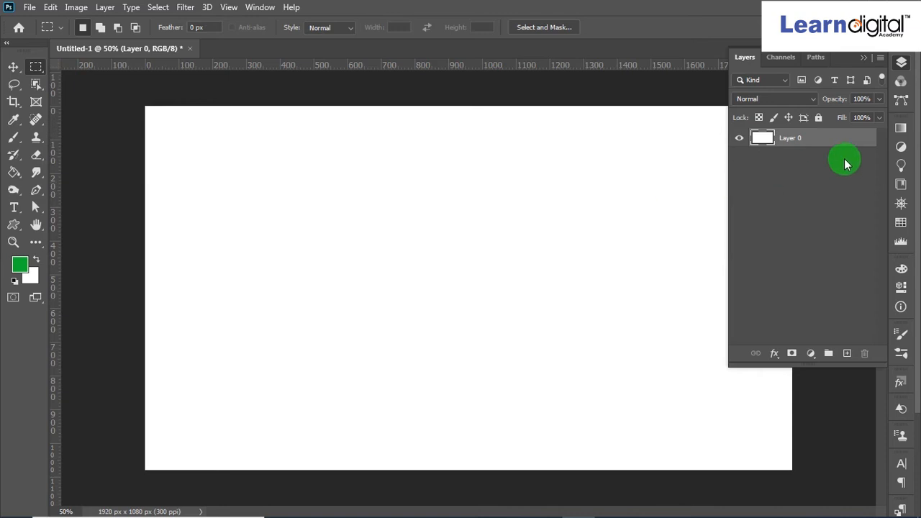
Add a new layer and draw a rectangular marquee selection near the canvas's upper-left corner
left_click(847, 354)
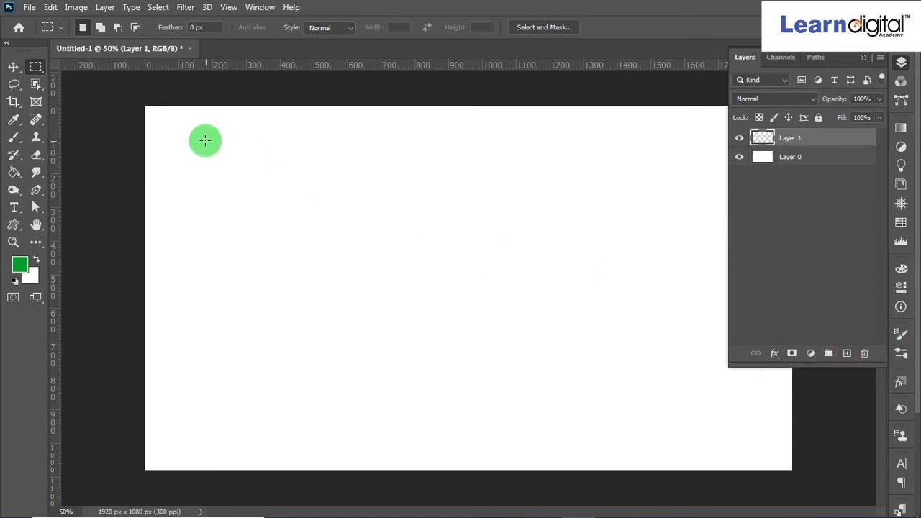
left_click_drag(191, 134, 247, 179)
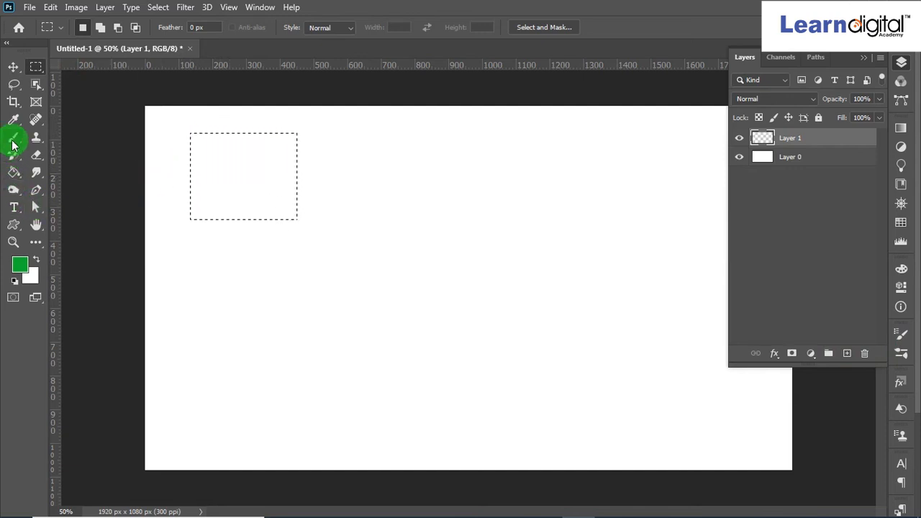
Set the foreground colour to bright green #2cf852 for the Brush tool
left_click_drag(13, 143, 49, 140)
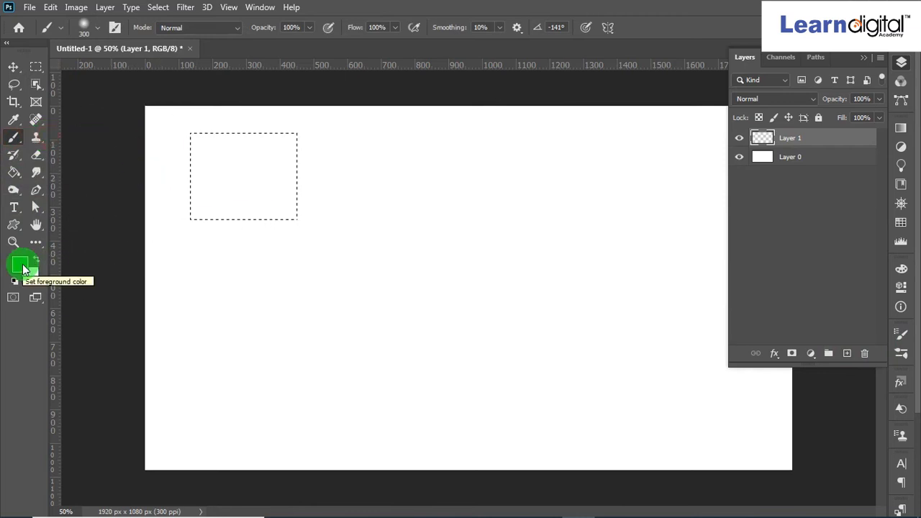
left_click(21, 266)
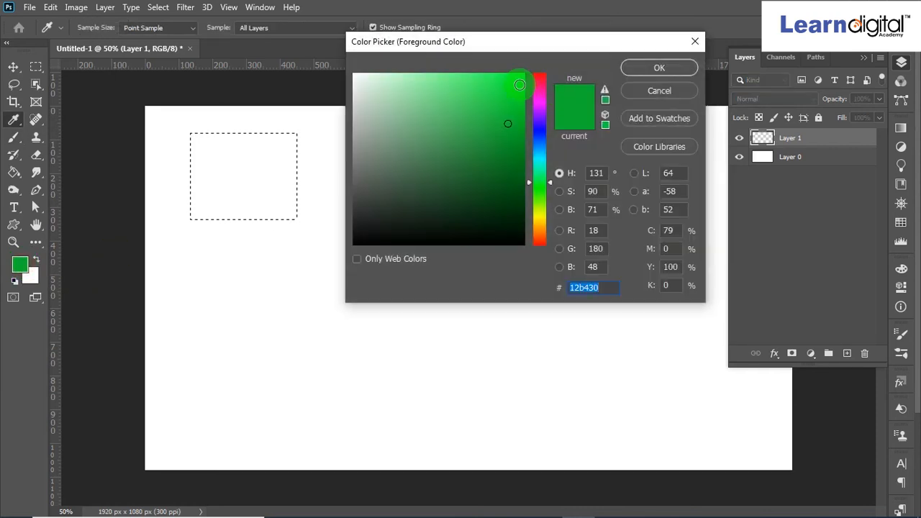
left_click_drag(510, 82, 494, 78)
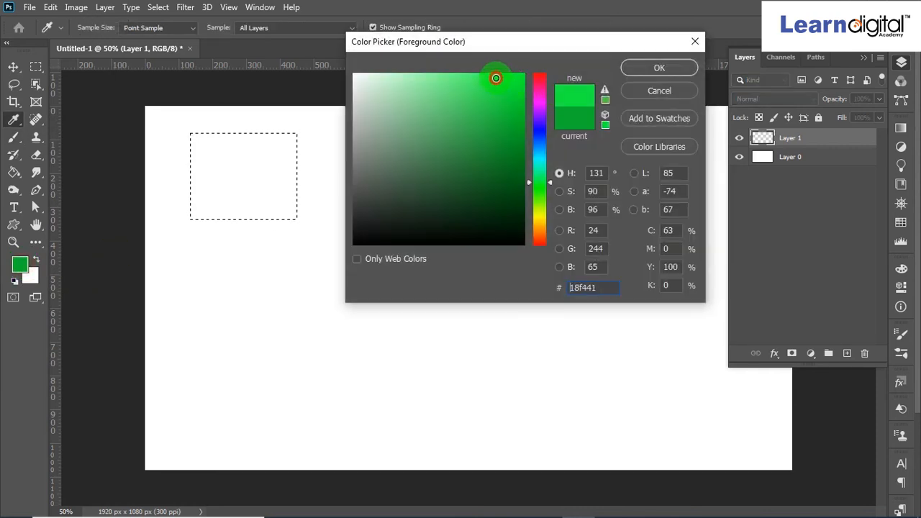
left_click(644, 68)
Paint the whole rectangular selection green with the Brush tool and deselect it
key("b")
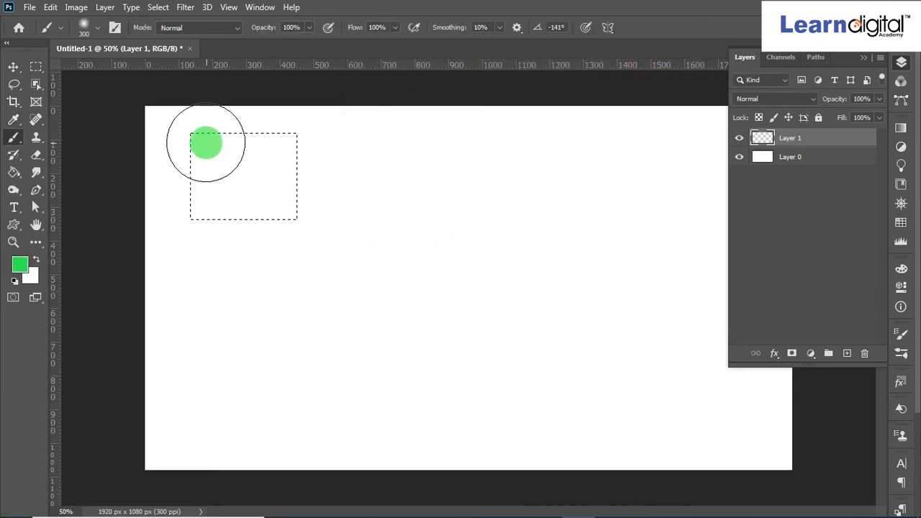
mouse_move(207, 133)
left_mouse_down()
mouse_move(401, 129)
mouse_move(189, 165)
mouse_move(158, 187)
mouse_move(363, 195)
mouse_move(207, 222)
mouse_move(367, 206)
mouse_move(301, 211)
mouse_move(336, 209)
left_mouse_up()
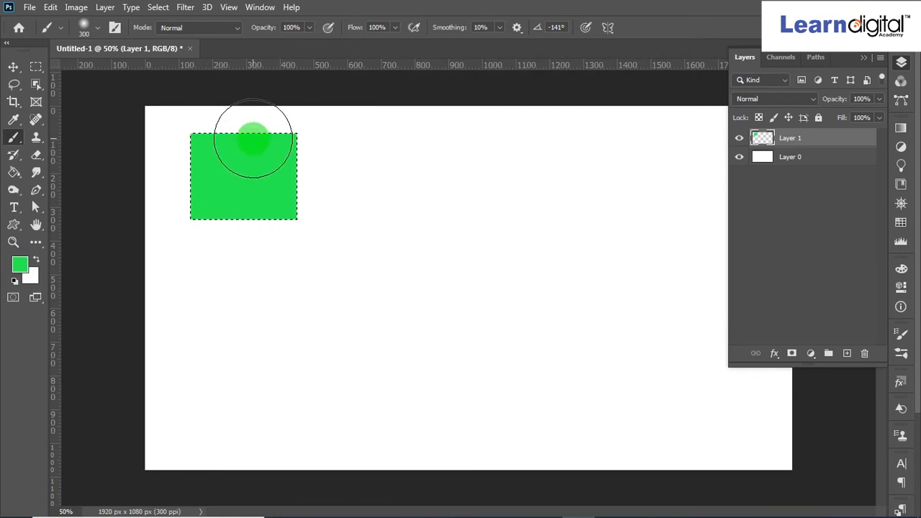
left_click(155, 7)
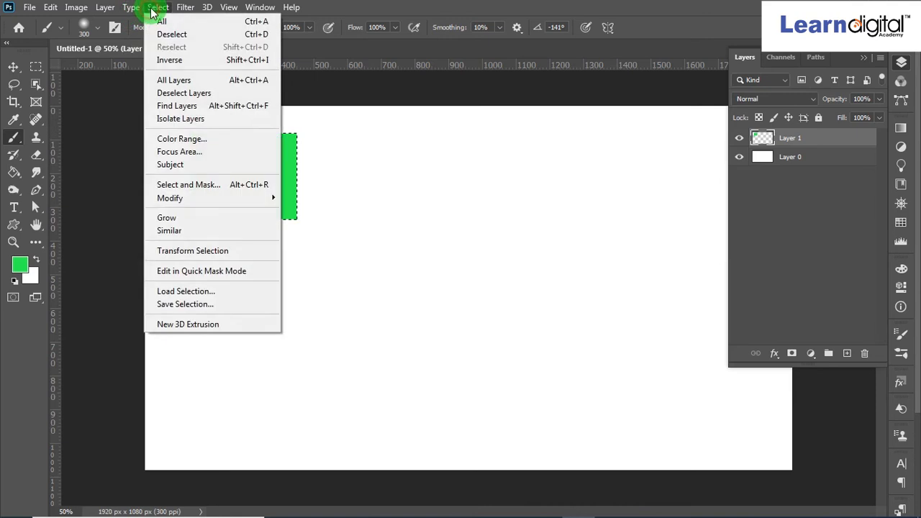
left_click(167, 34)
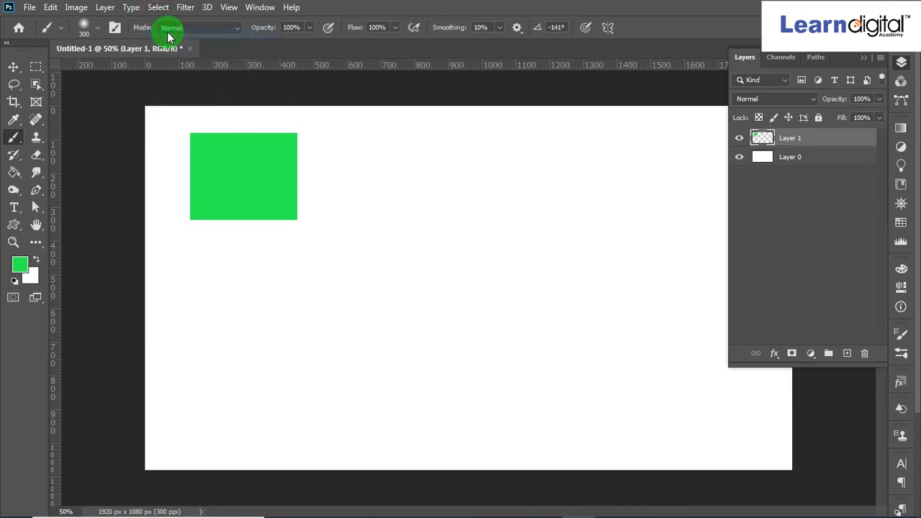
left_click(160, 8)
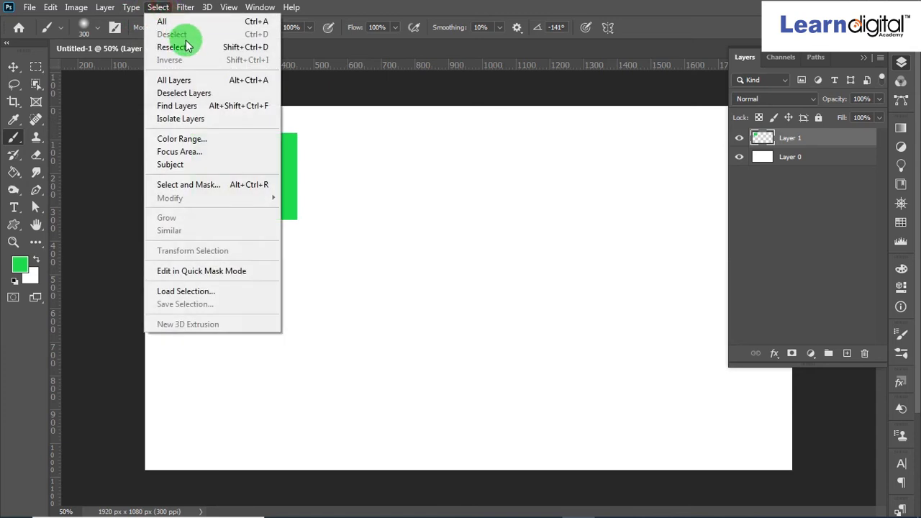
left_click(416, 167)
left_click(762, 148)
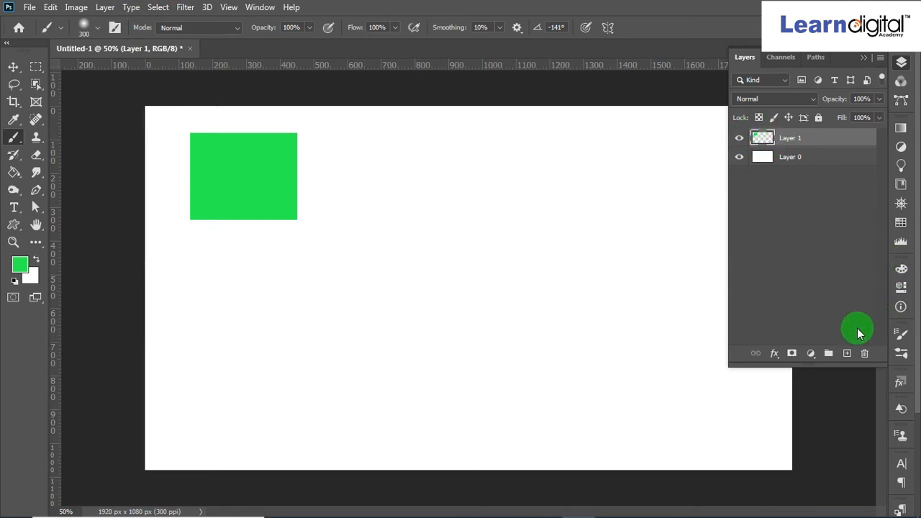
Add another new layer and draw a circular selection below the canvas centre with the Elliptical Marquee tool
left_click(846, 354)
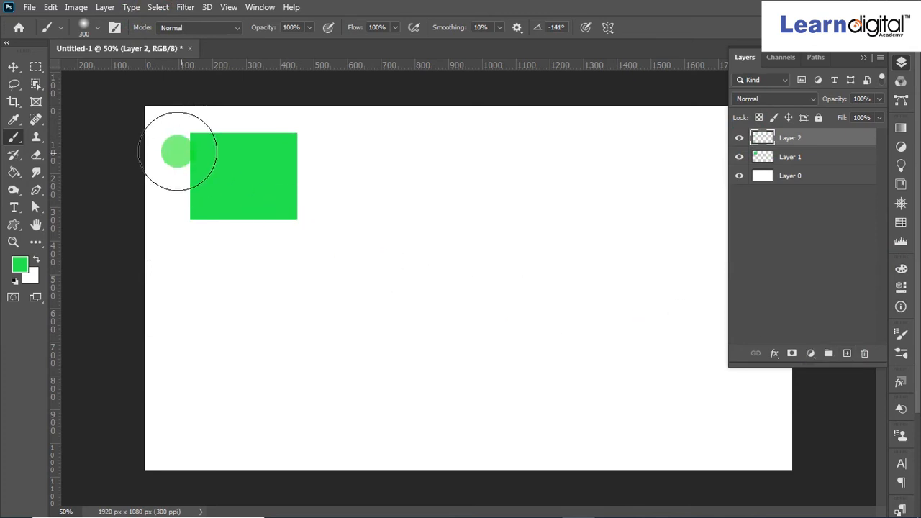
right_click(35, 72)
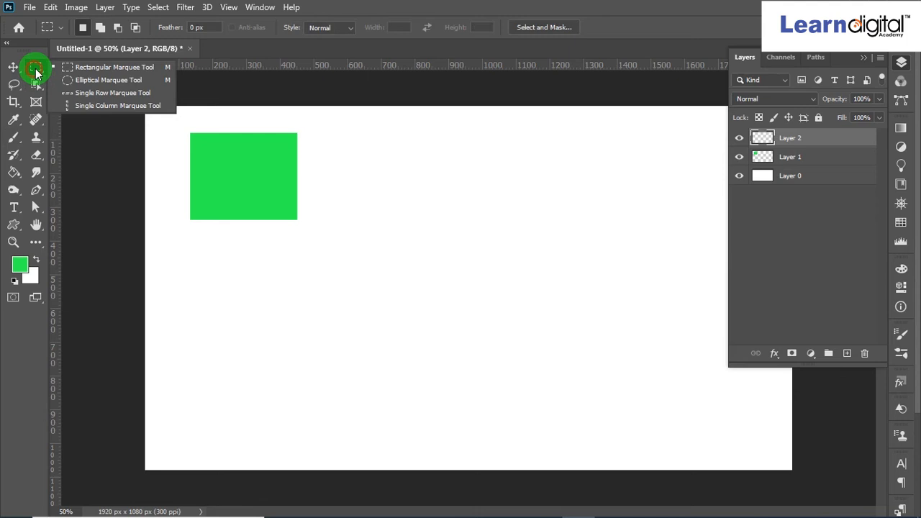
left_click(72, 80)
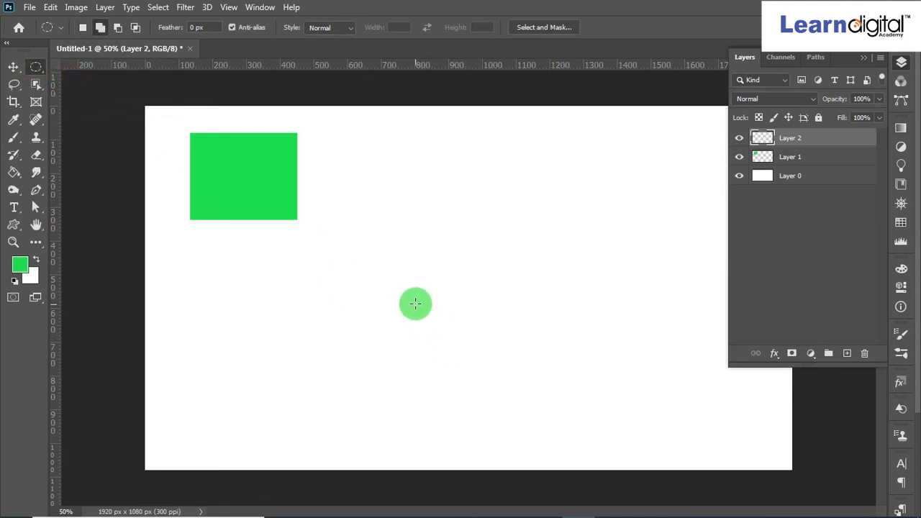
left_click_drag(421, 294, 509, 384)
key("alt")
key("ctrl+d")
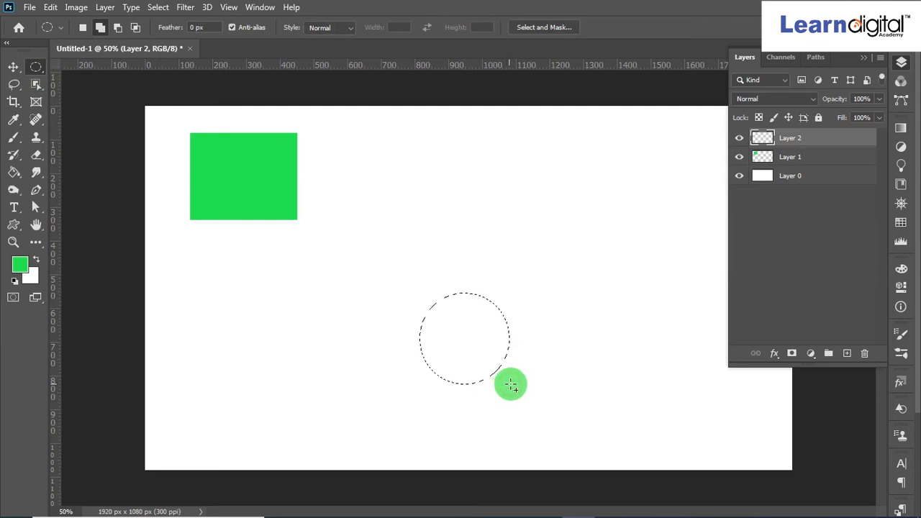
Set the foreground colour to dark blue #2409c4
left_click(20, 266)
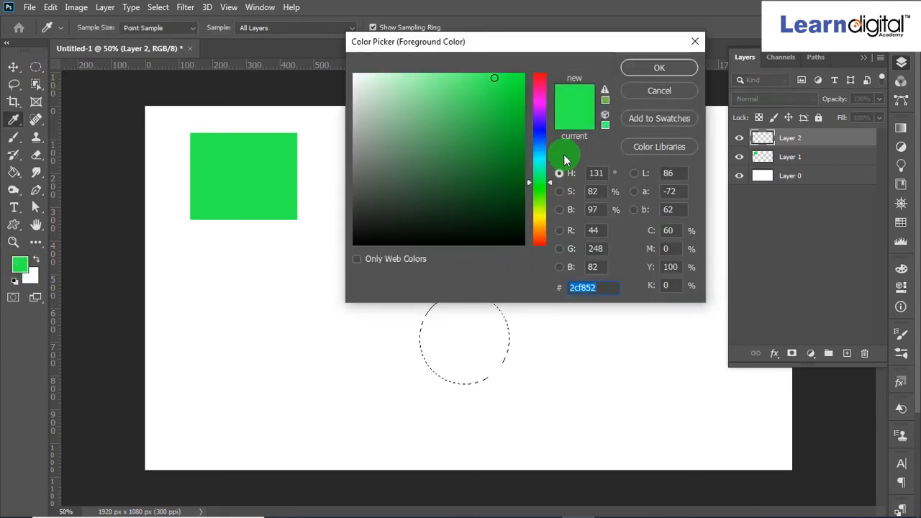
left_click(544, 127)
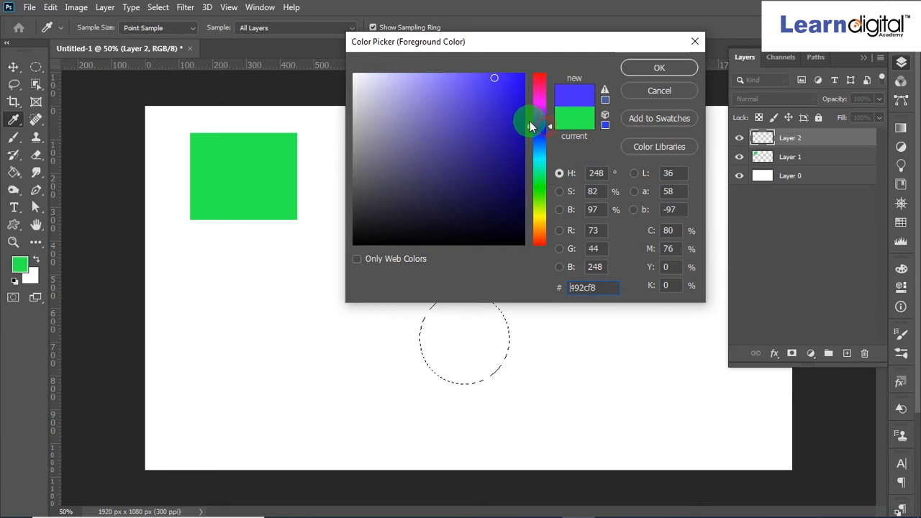
left_click(518, 114)
left_click(626, 74)
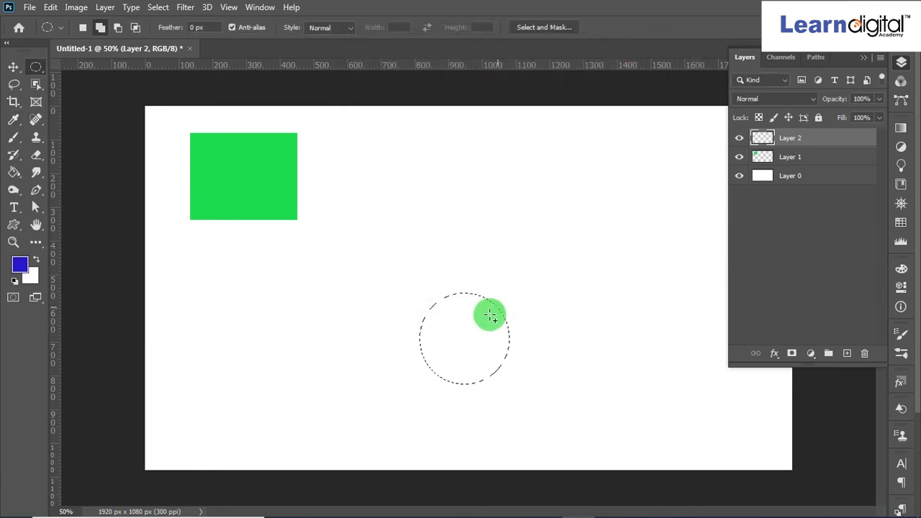
Paint the circular selection blue with the Brush tool and deselect it
left_click(9, 140)
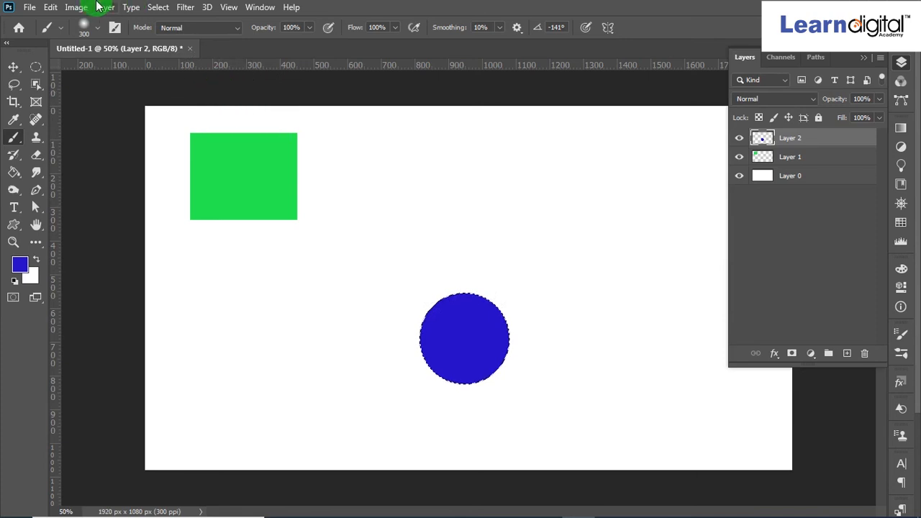
left_click(162, 7)
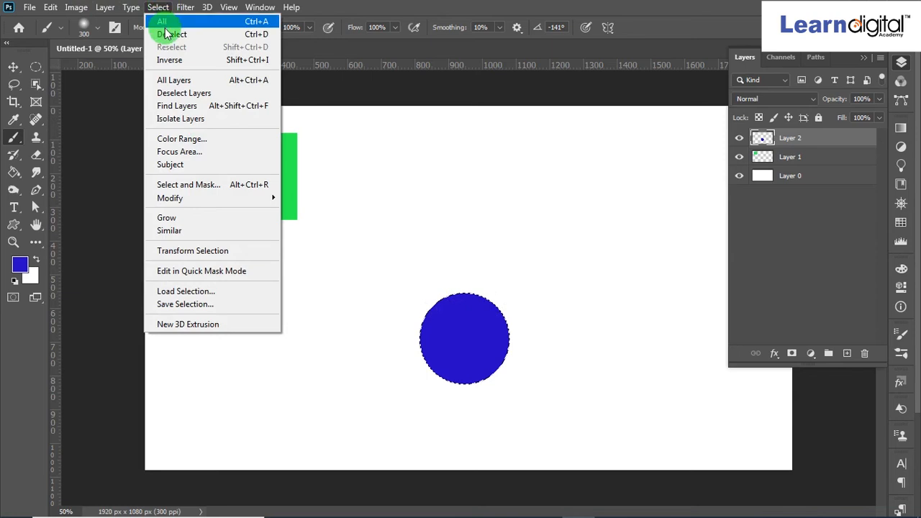
left_click(164, 33)
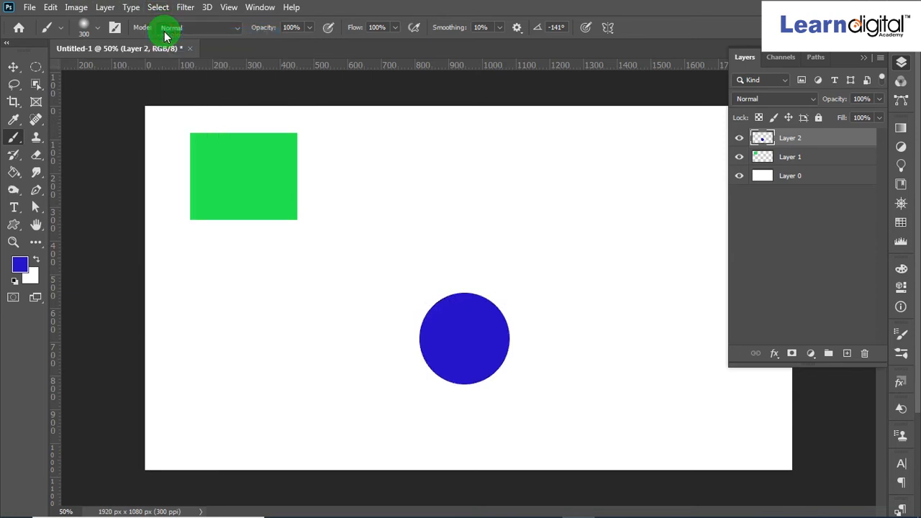
Add a third new layer and set the Custom Shape tool to Pixels mode
left_click(846, 354)
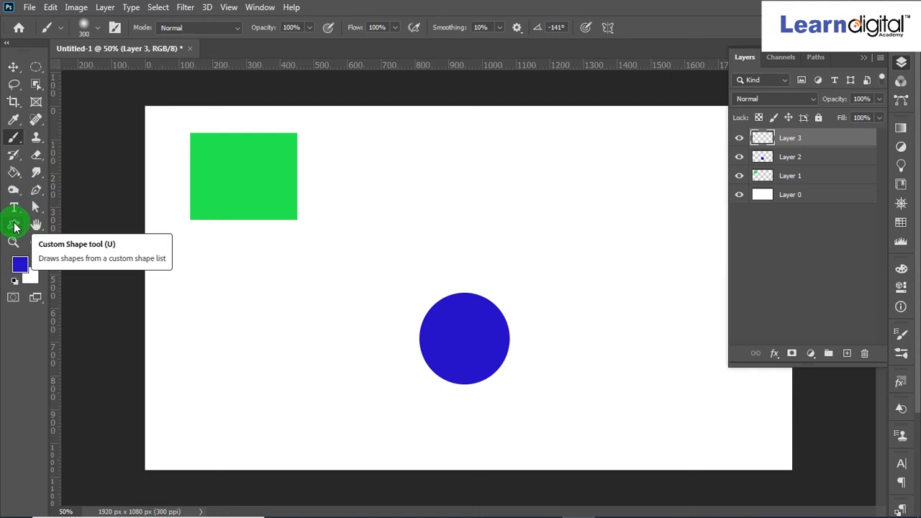
left_click(14, 226)
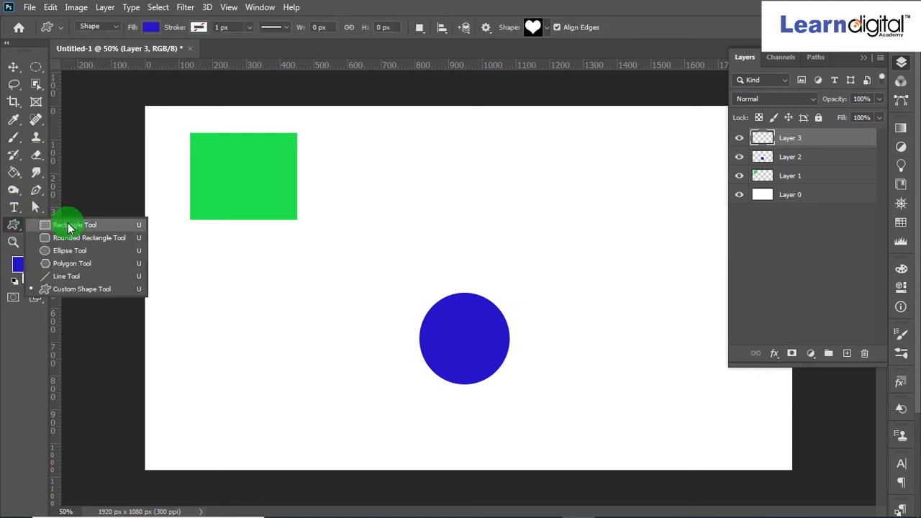
left_click(73, 287)
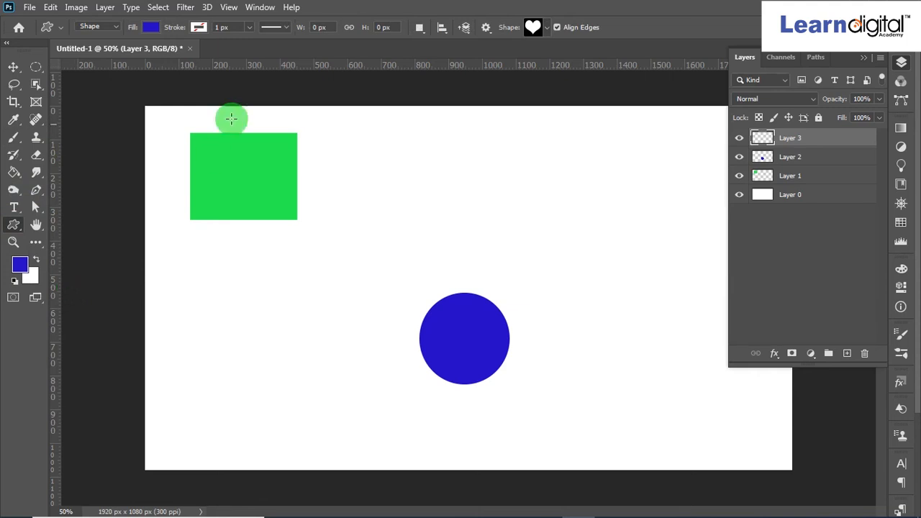
left_click(81, 26)
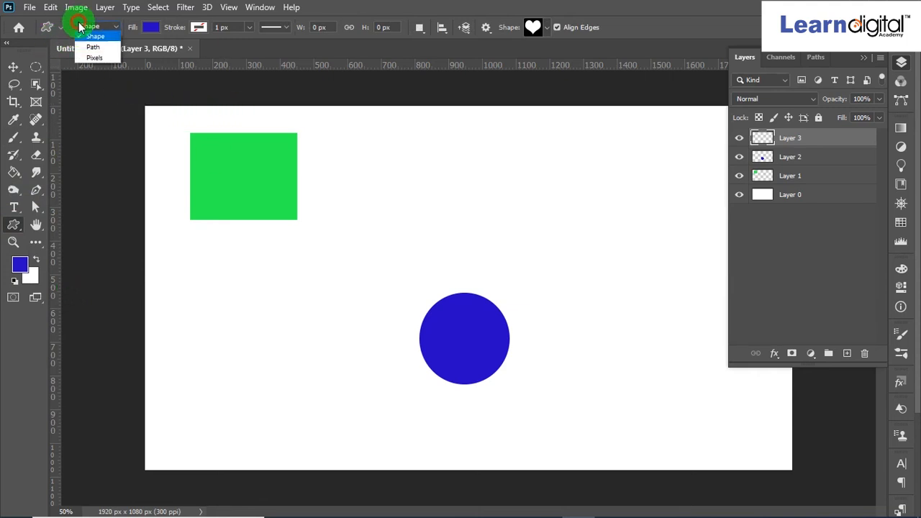
left_click(89, 61)
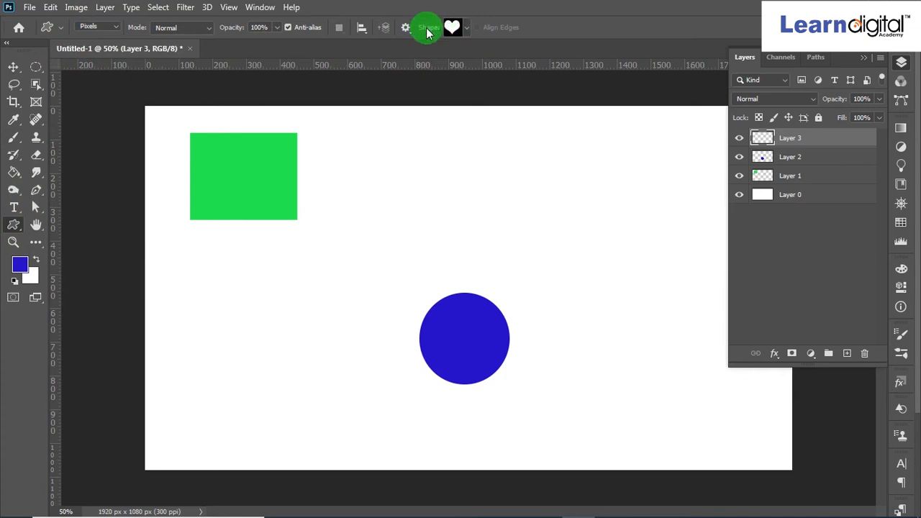
Try drawing a blue heart from the 5200 custom shapes group near the canvas's lower-right corner, and undo it
left_click(466, 28)
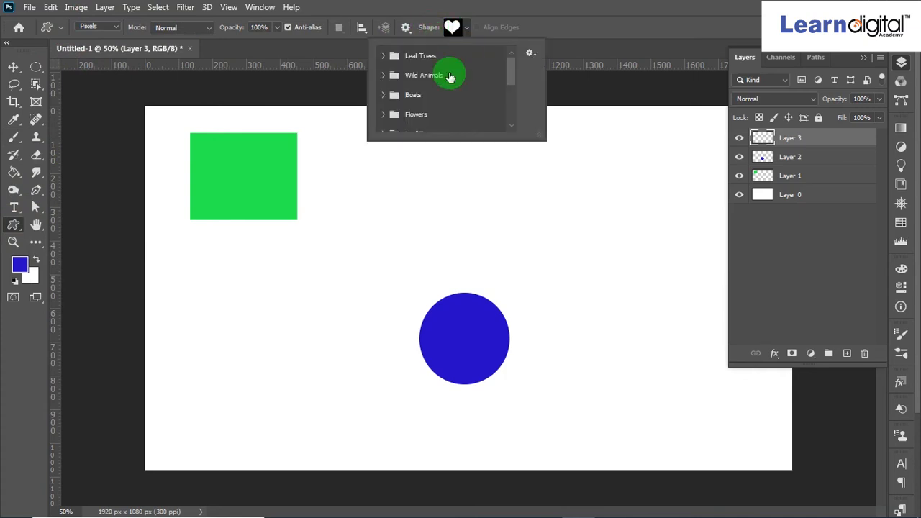
scroll(432, 99, "down", 2)
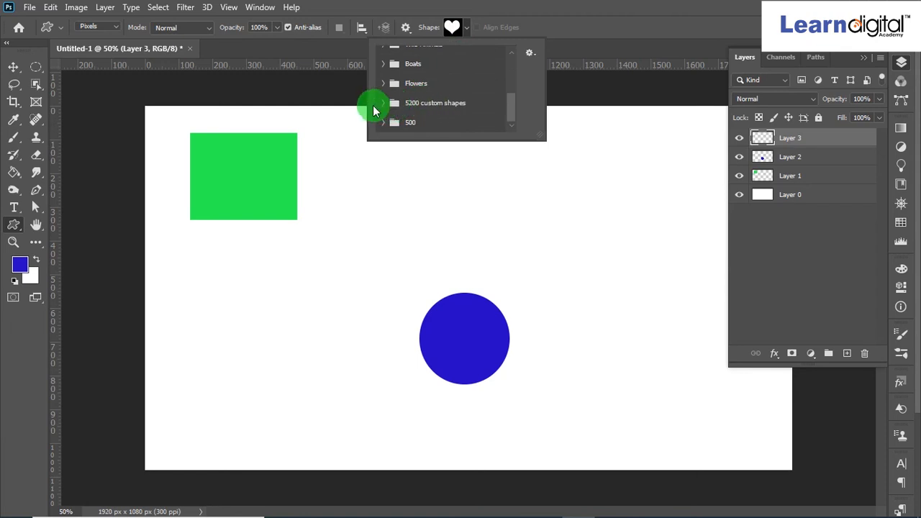
left_click(384, 104)
scroll(419, 101, "down", 3)
scroll(436, 103, "down", 1)
scroll(430, 103, "down", 1)
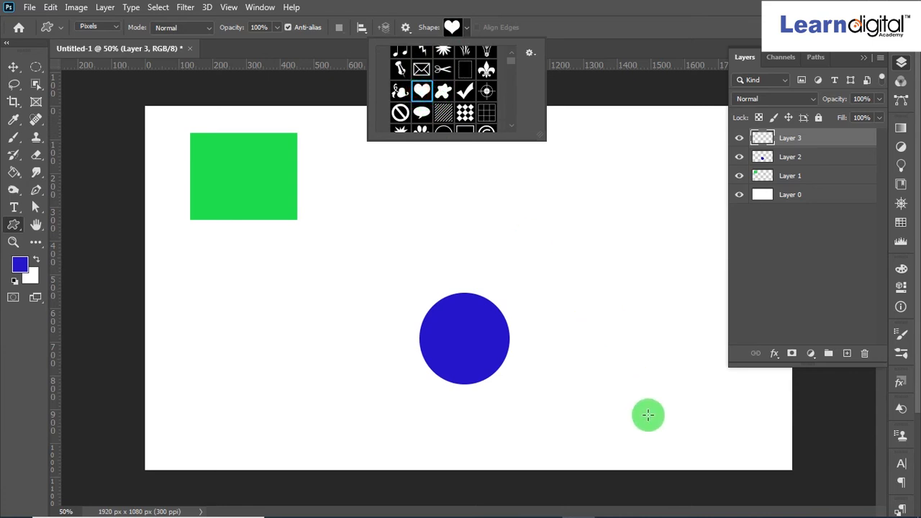
left_click_drag(626, 364, 713, 434)
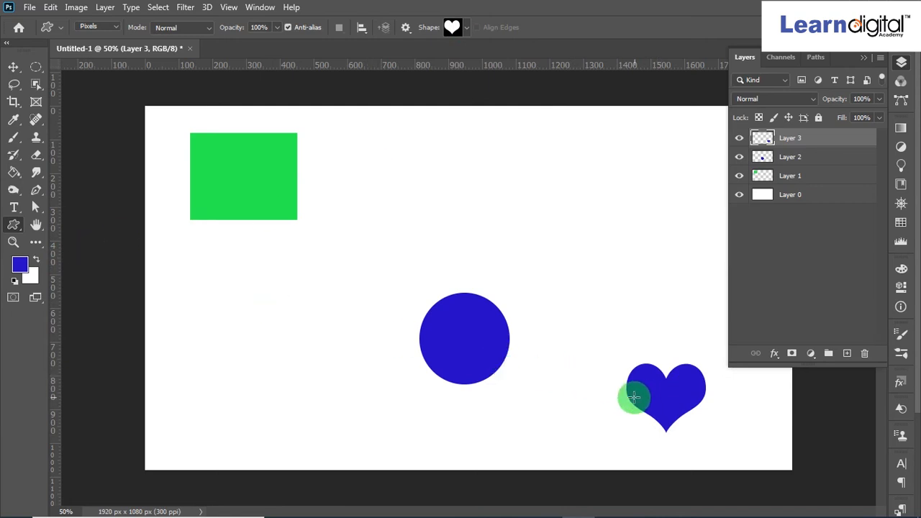
key("ctrl+z")
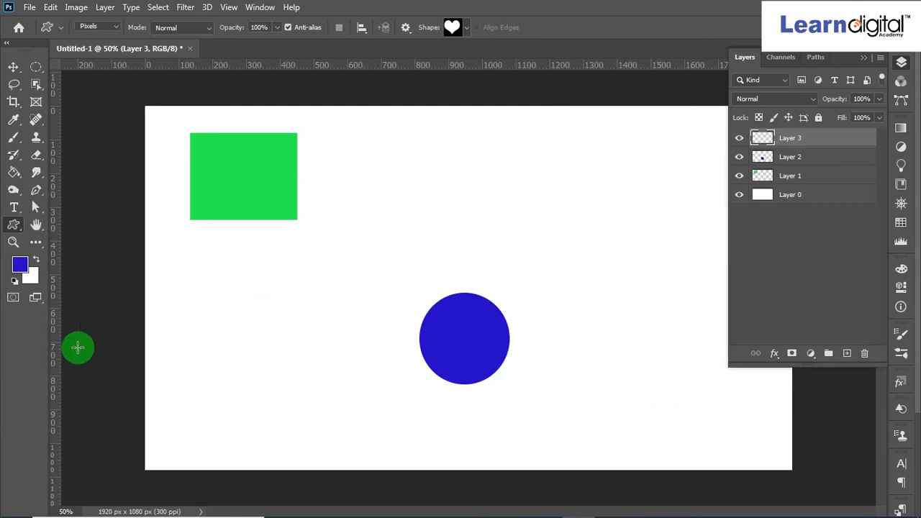
Set the foreground colour to dark yellow #c4bd09
left_click(21, 263)
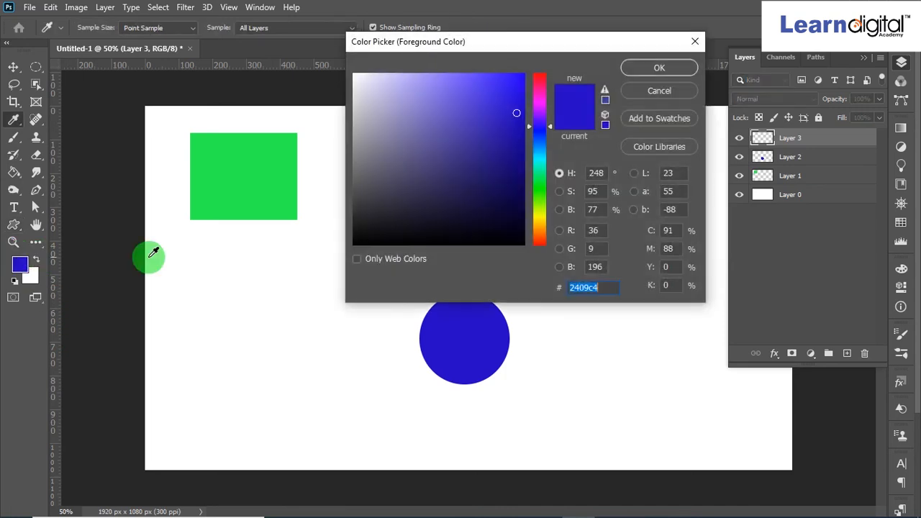
left_click(538, 188)
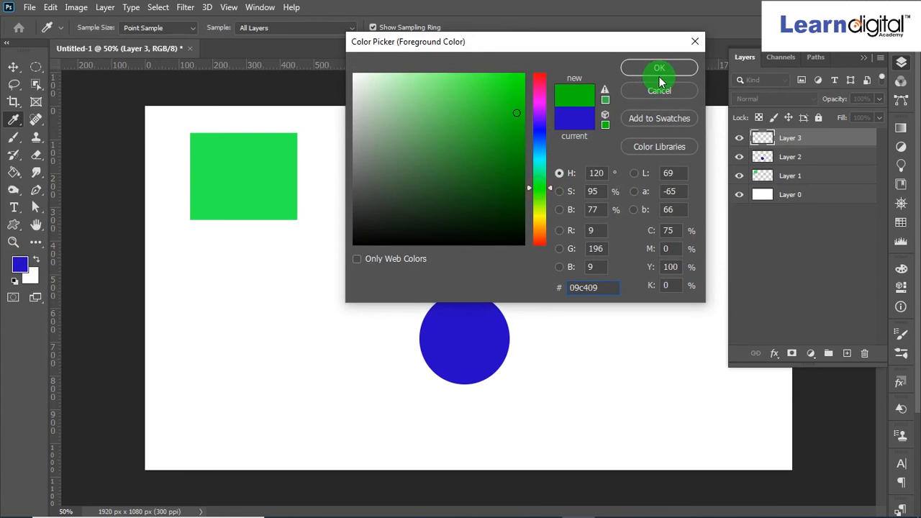
left_click(541, 217)
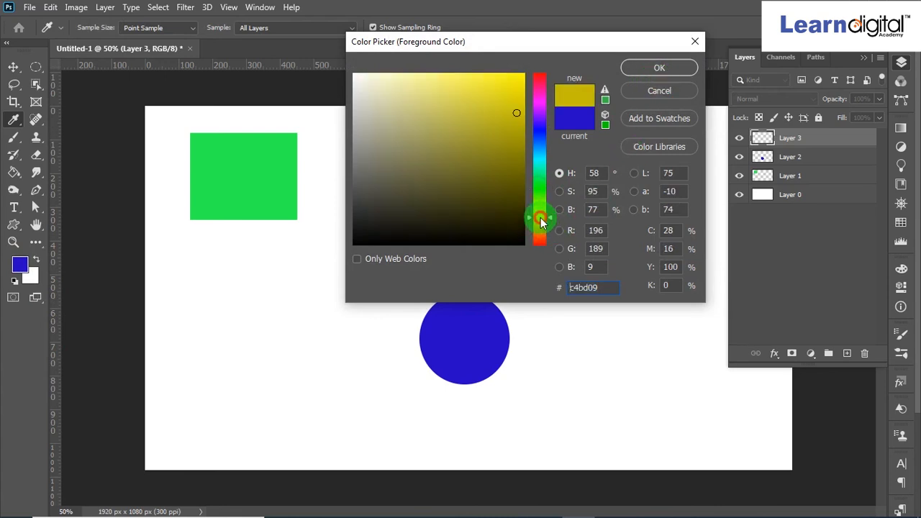
left_click(669, 65)
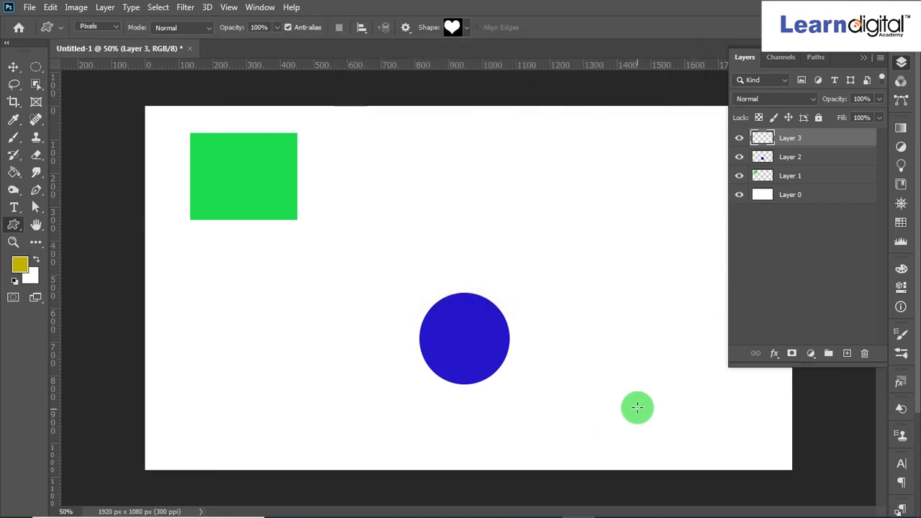
Draw a dark yellow heart on Layer 3 near the canvas's lower-right corner with the Custom Shape tool
left_click_drag(633, 377, 705, 439)
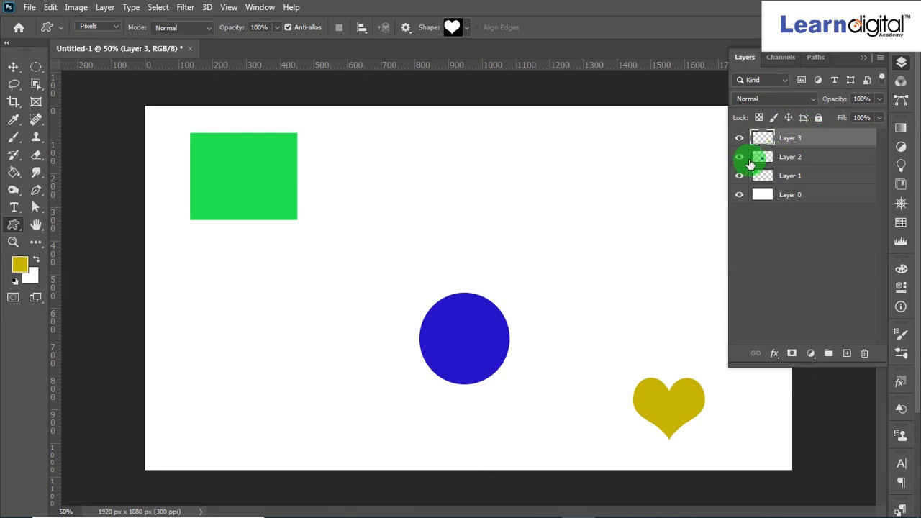
Hide and show Layer 3, Layer 2 and Layer 1 in turn to check which shape each layer holds
left_click(738, 138)
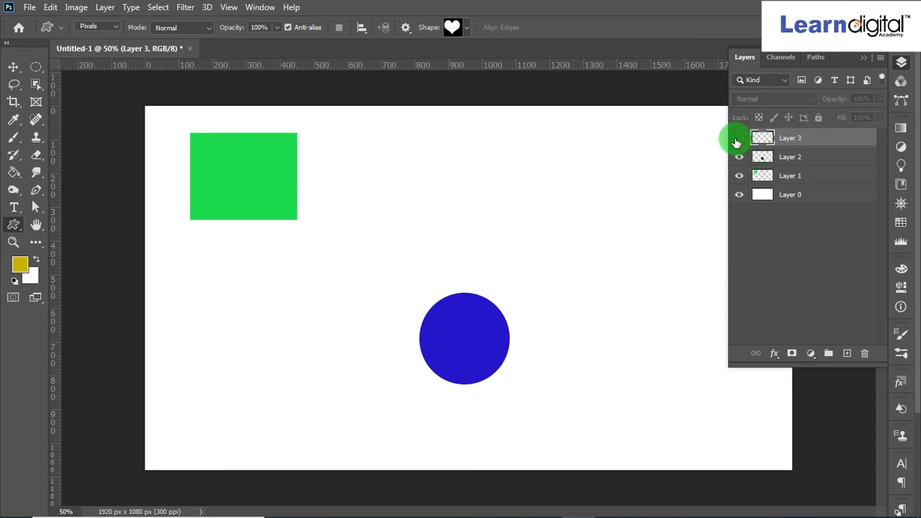
left_click(738, 139)
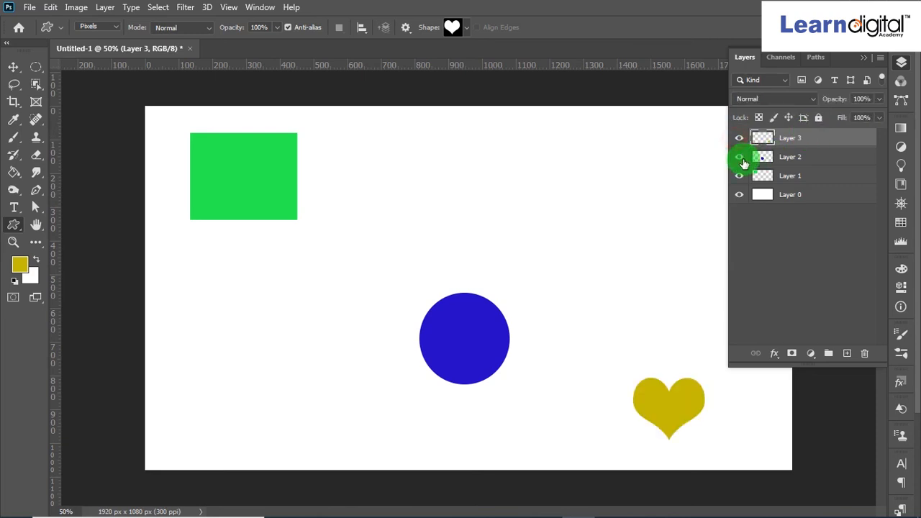
left_click(739, 157)
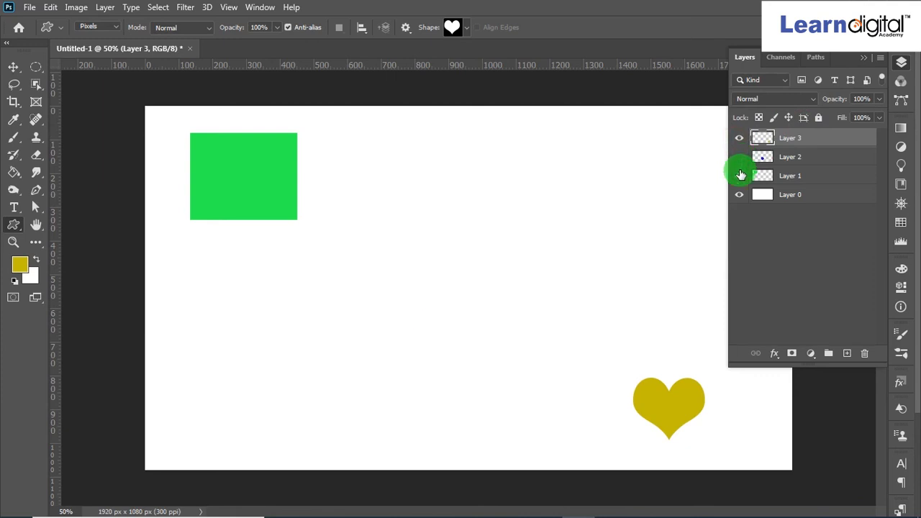
left_click(736, 164)
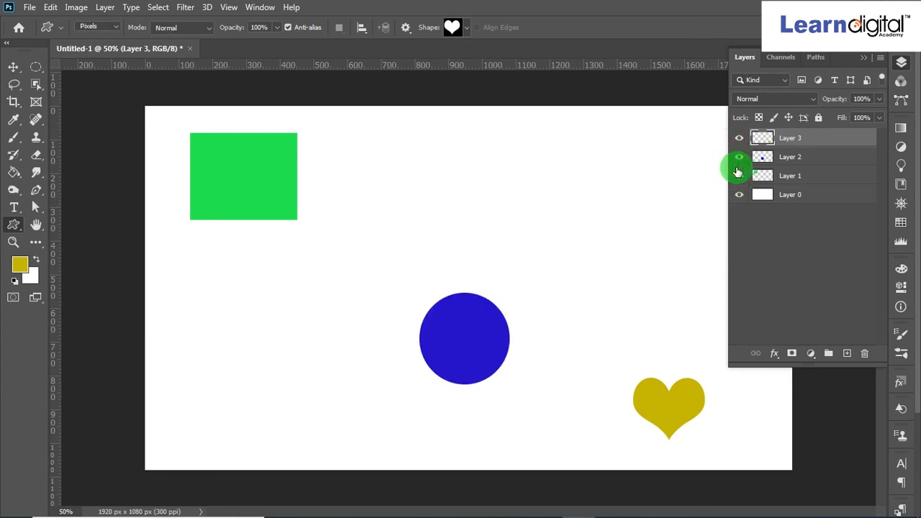
left_click(739, 175)
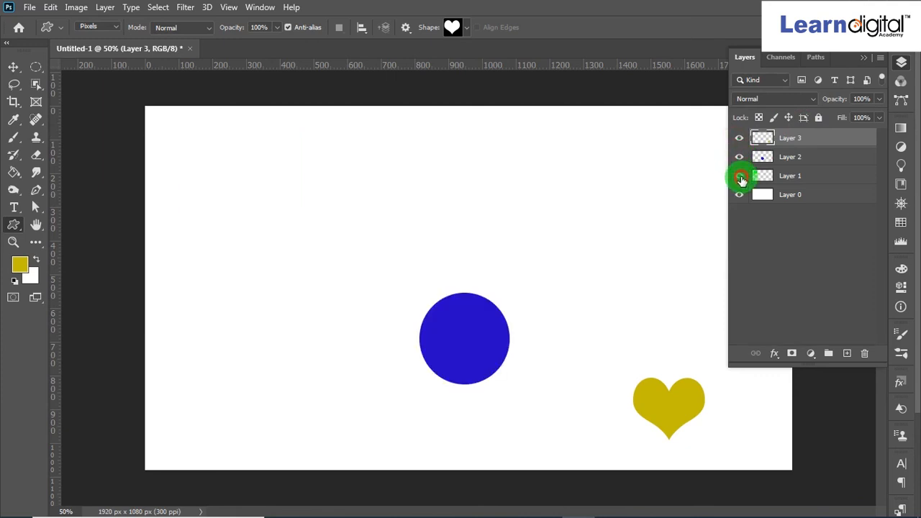
left_click(740, 177)
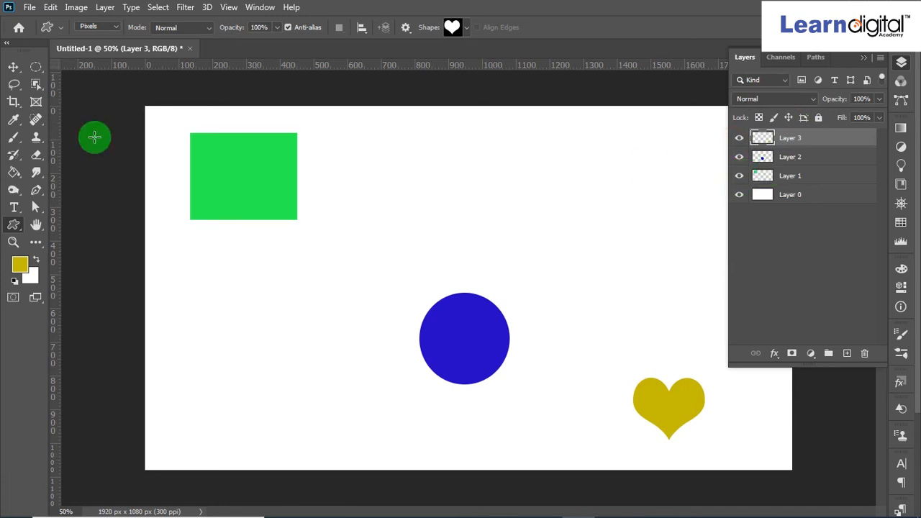
Move the green rectangle closer to the canvas's upper-left corner with the Move tool
left_click(13, 67)
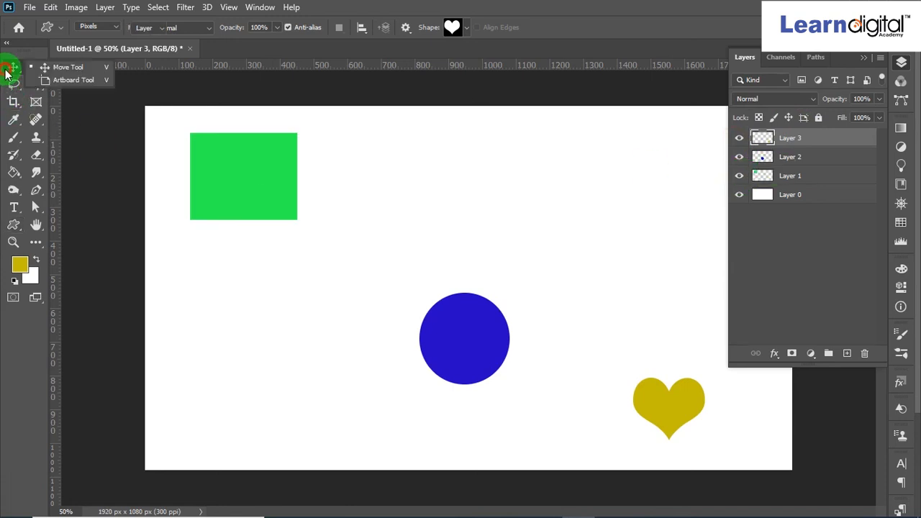
left_click(56, 71)
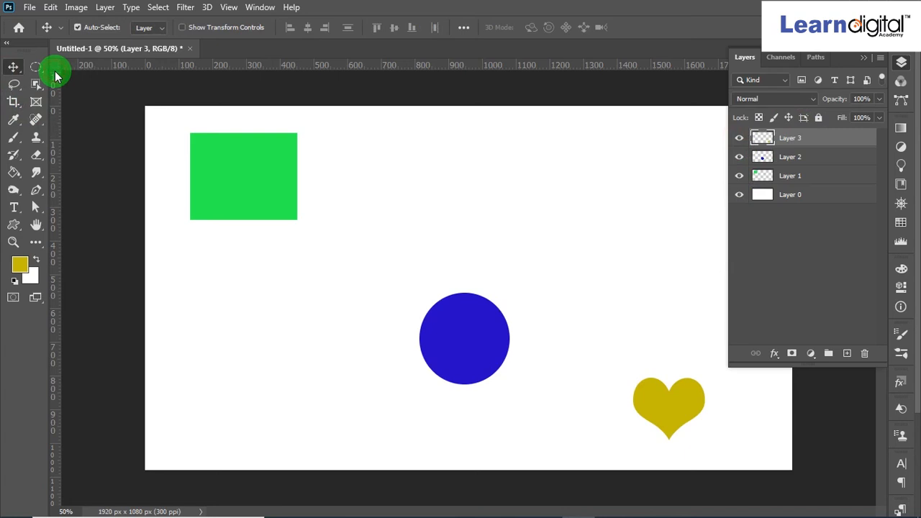
left_click_drag(243, 176, 218, 162)
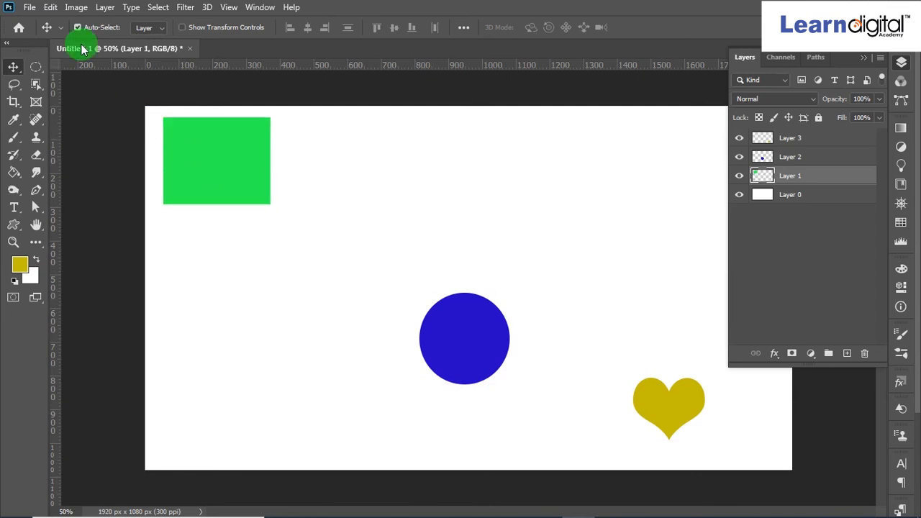
Create a new document from the recent 1080p preset, 1920 x 1080 px at 300 ppi
left_click(29, 7)
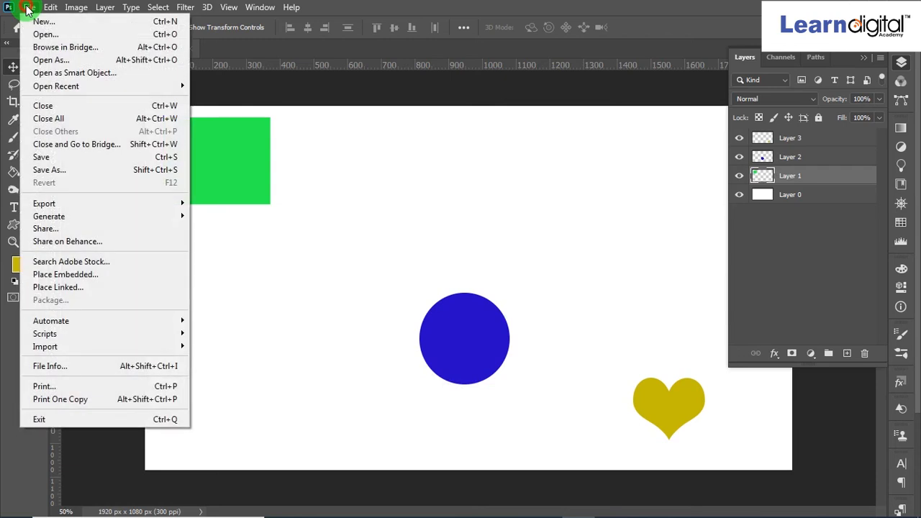
left_click(35, 21)
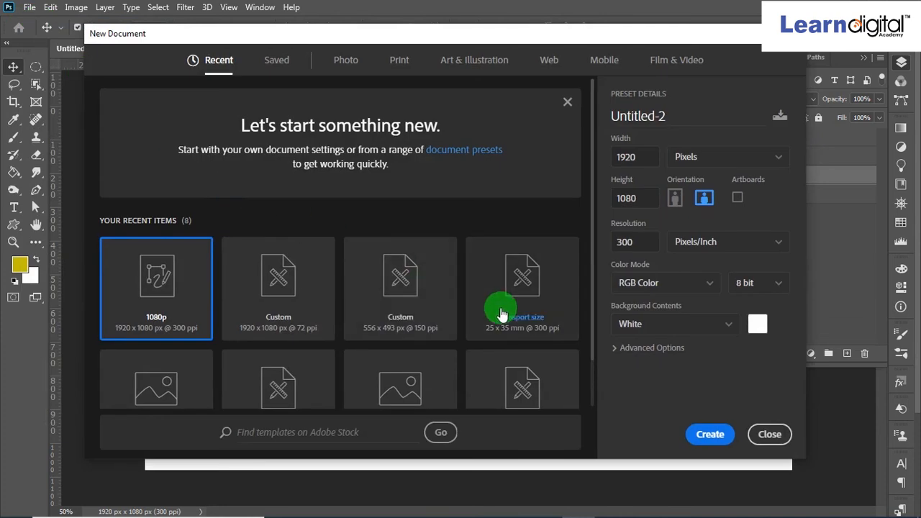
left_click(134, 311)
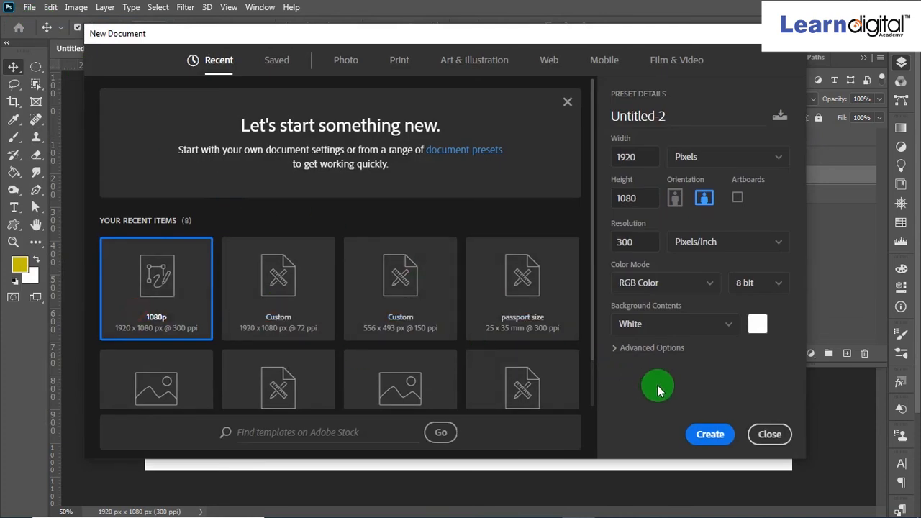
left_click(708, 435)
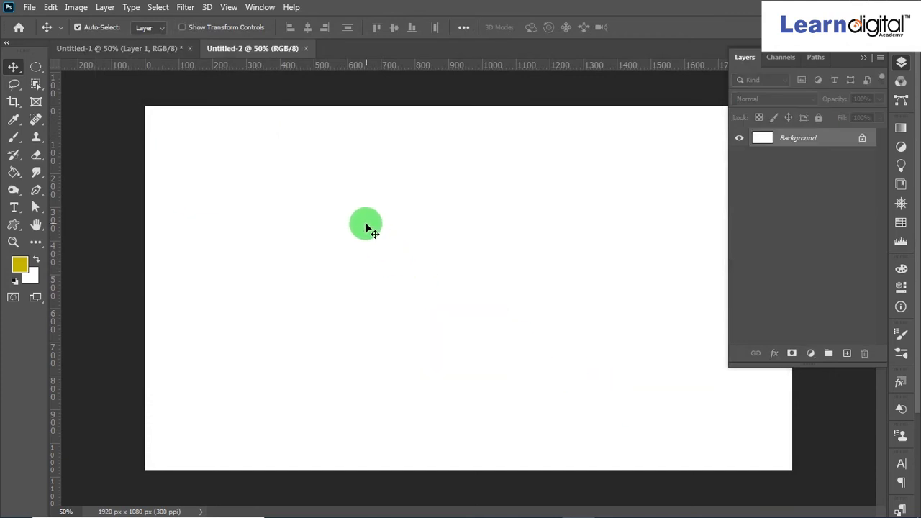
Copy the green rectangle from Untitled-1 into Untitled-2 with the Move tool, placing it near the canvas's upper-left corner
left_click(99, 50)
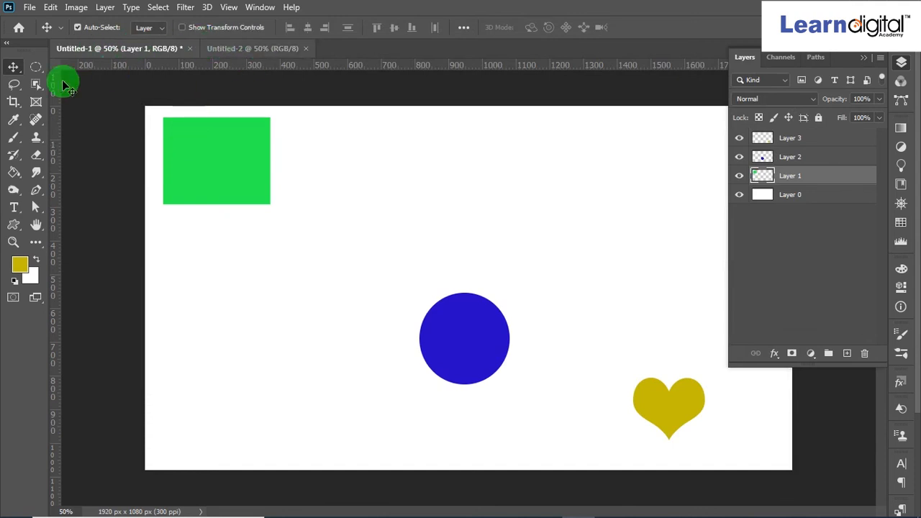
right_click(10, 65)
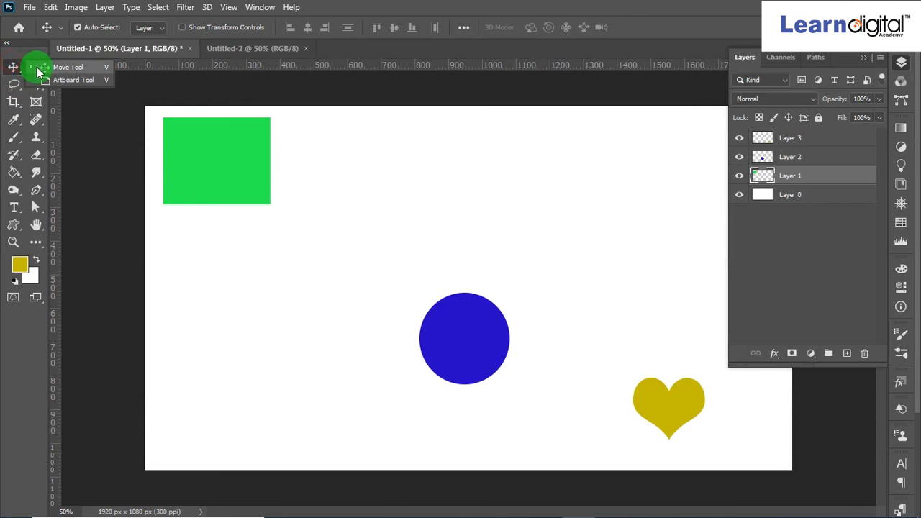
left_click(35, 67)
left_click_drag(234, 163, 254, 86)
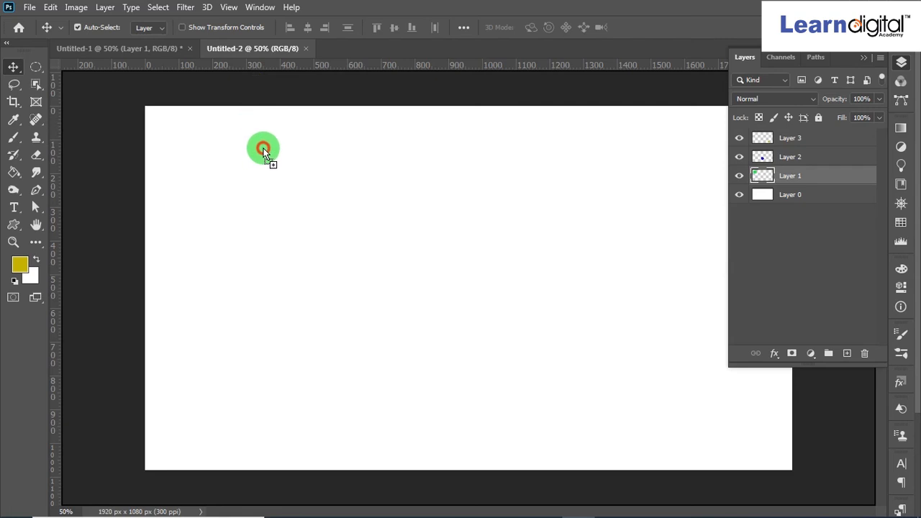
left_click_drag(263, 152, 264, 154)
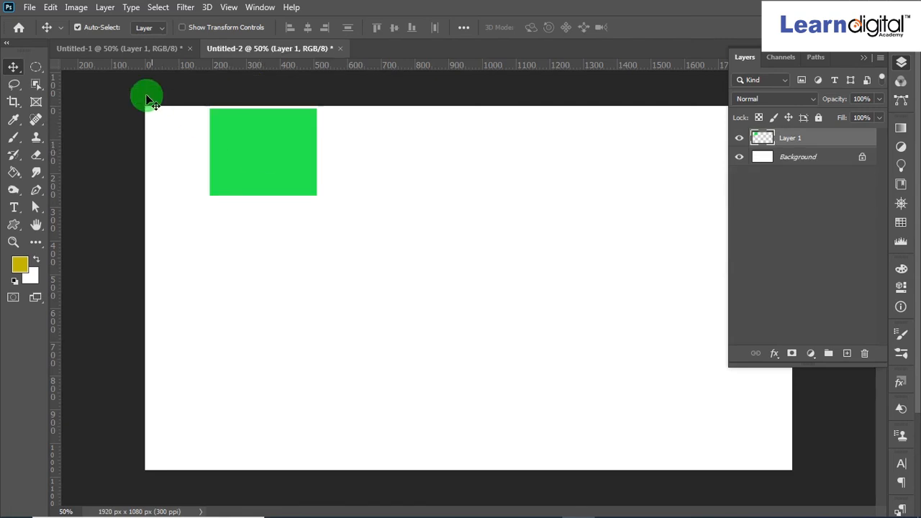
Compare the green rectangle in Untitled-1 with its copy in Untitled-2, and return to Untitled-1
left_click(128, 48)
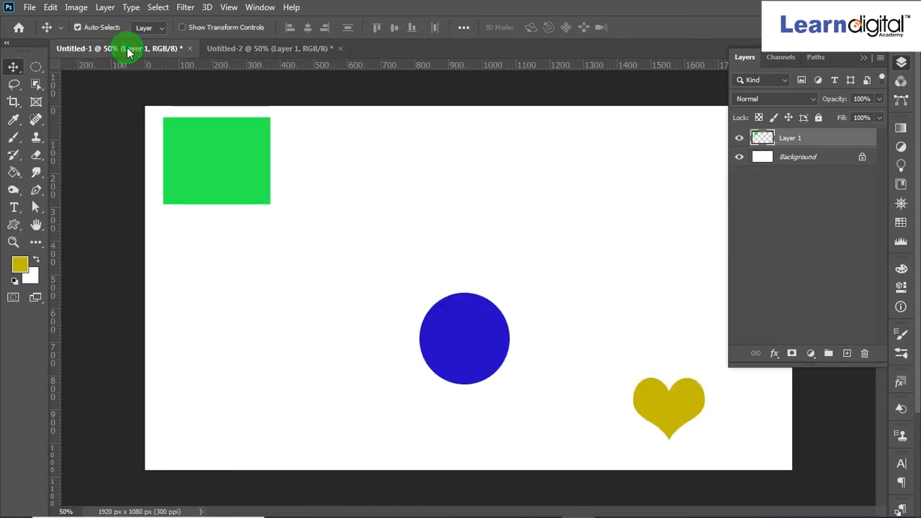
left_click_drag(153, 132, 232, 144)
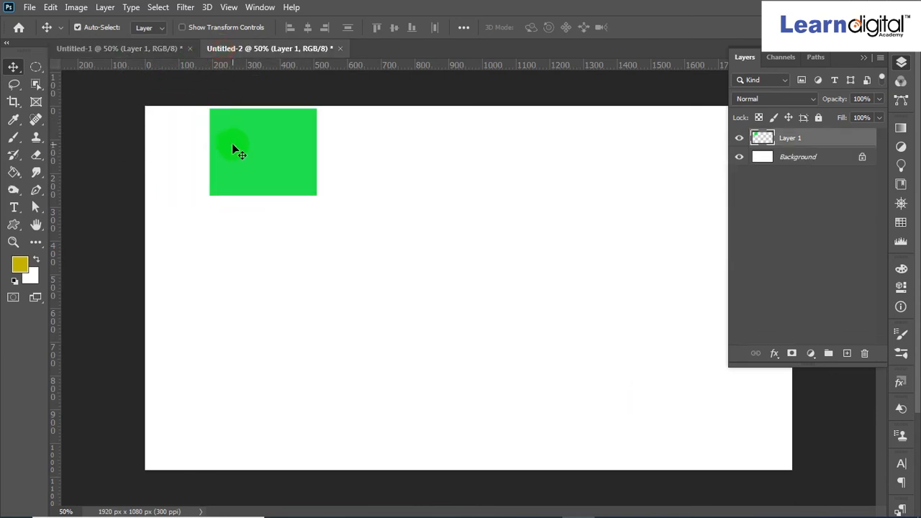
left_click(137, 57)
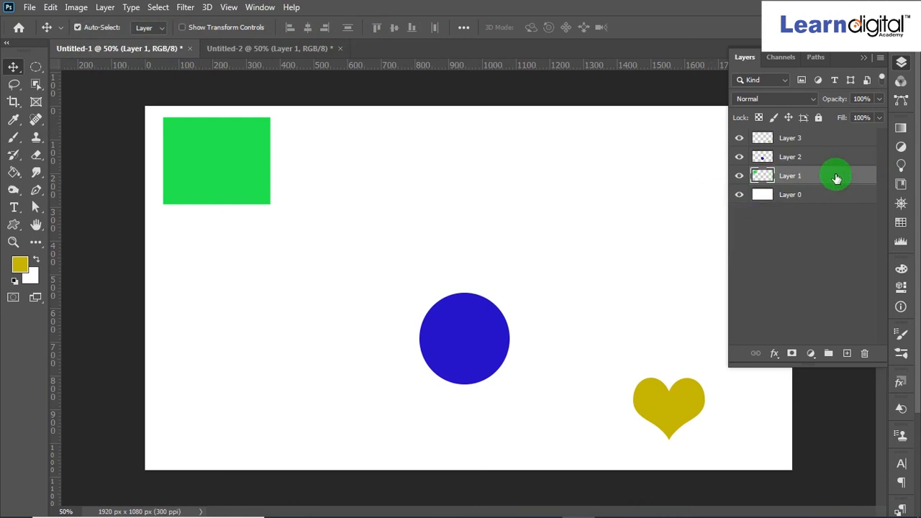
Select Layer 1, Layer 2 and Layer 3 together, try aligning their left edges, and undo the alignment
left_click_drag(823, 174, 798, 173)
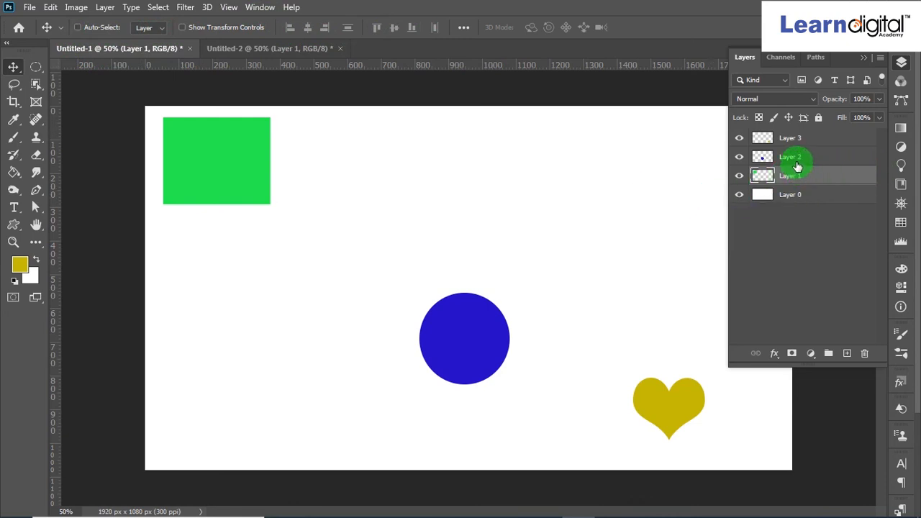
left_click(795, 159, "ctrl")
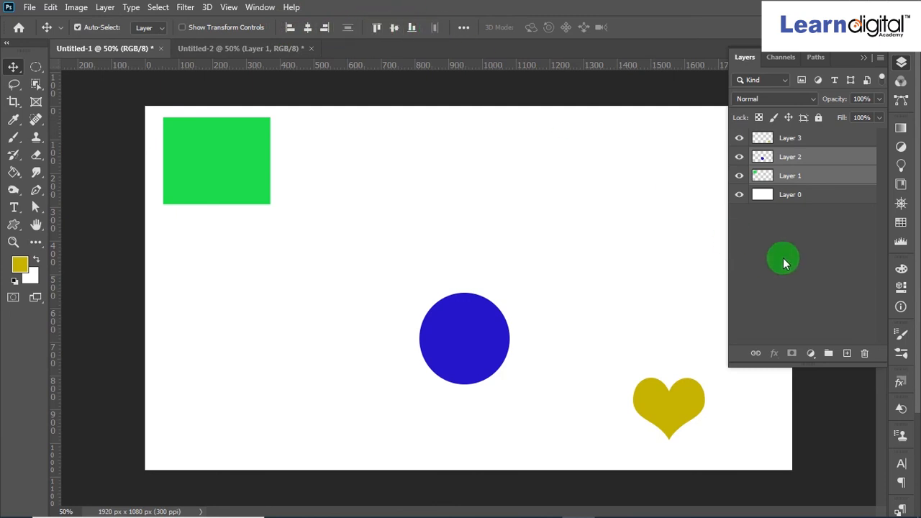
left_click(805, 144, "shift")
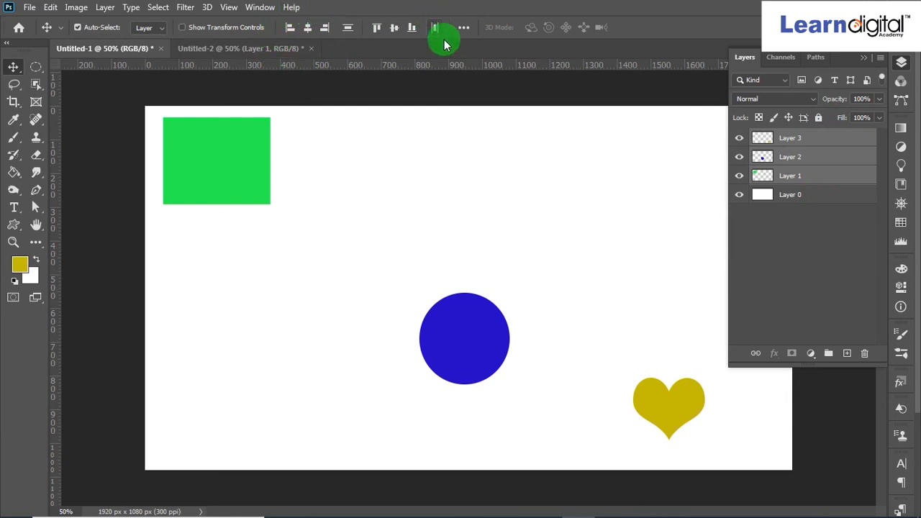
left_click(289, 29)
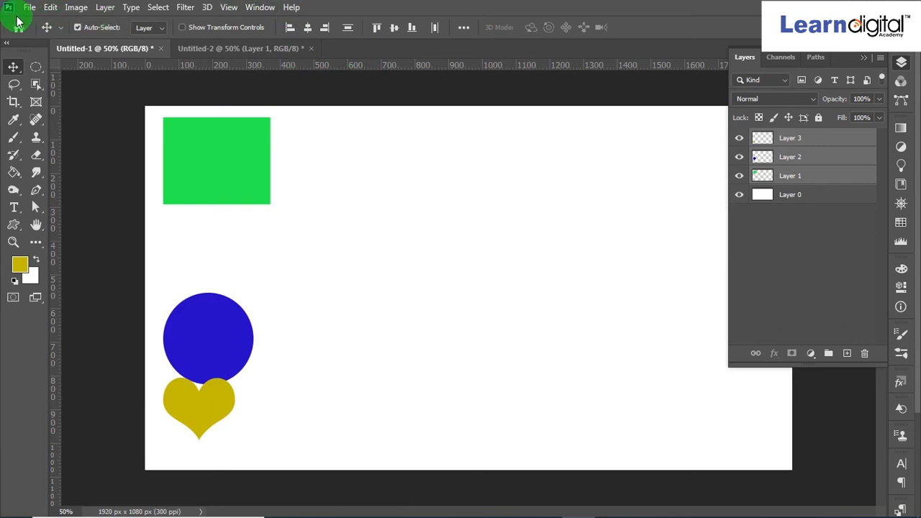
left_click(48, 8)
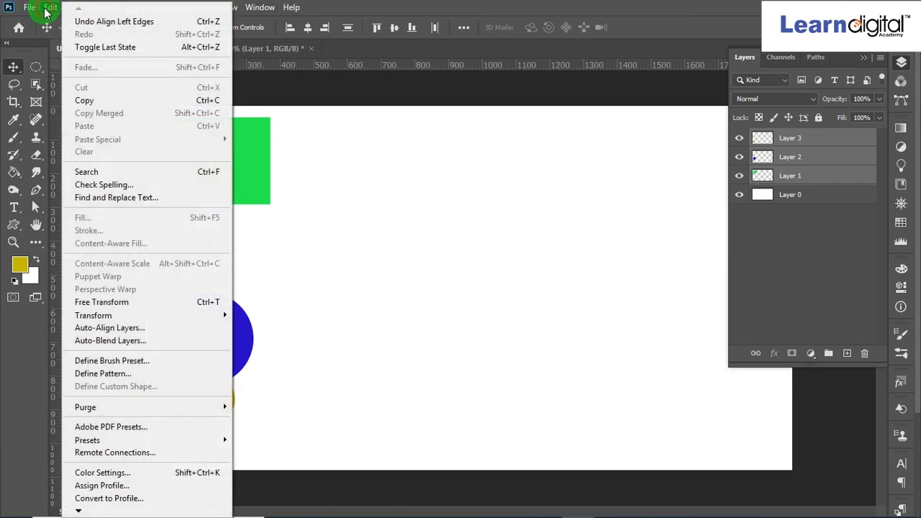
left_click(80, 23)
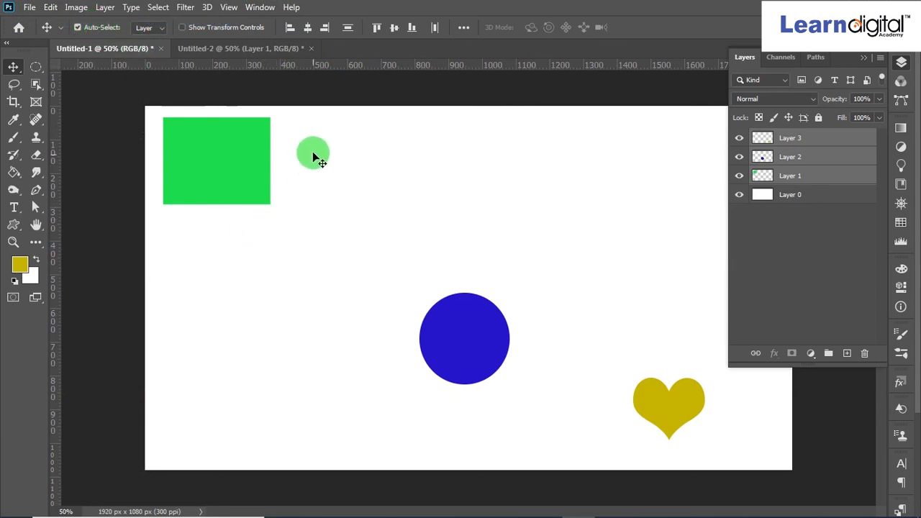
Try aligning the three selected shape layers by their horizontal centres, and undo the alignment
left_click(307, 29)
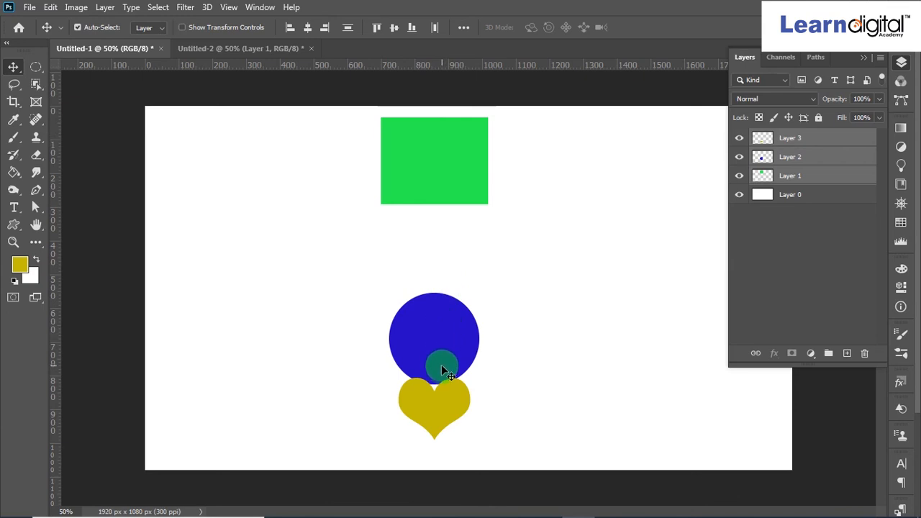
mouse_move(439, 411)
left_mouse_down()
mouse_move(437, 425)
mouse_move(439, 410)
left_mouse_up()
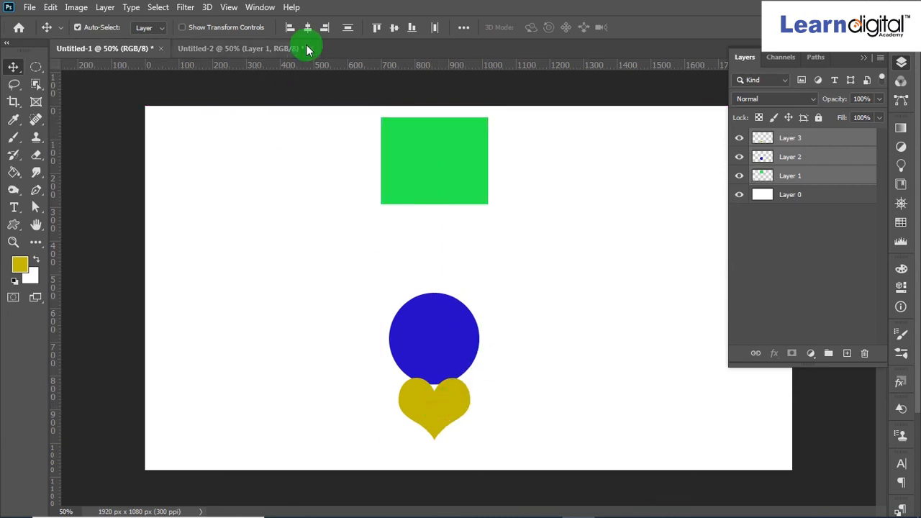
key("ctrl+z")
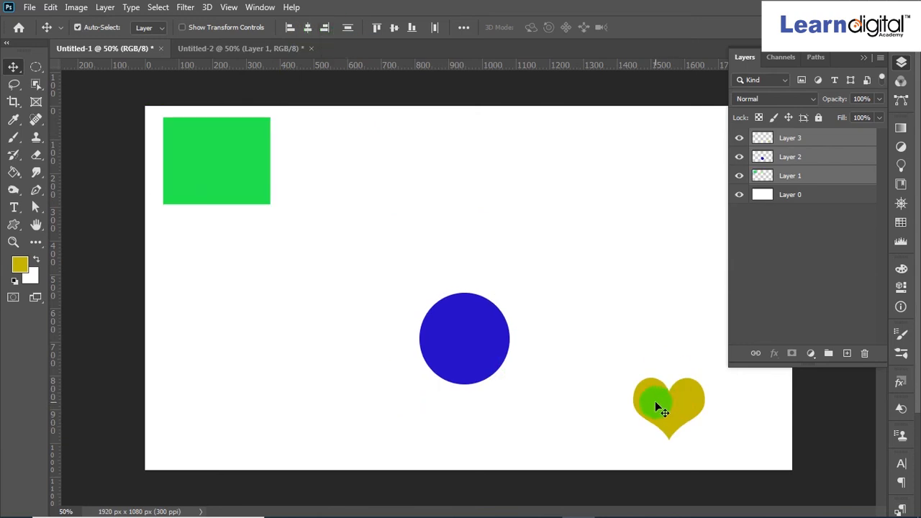
Select only Layer 3 and move the yellow heart further towards the canvas's lower-right corner
left_click_drag(657, 402, 670, 407)
left_click(820, 145)
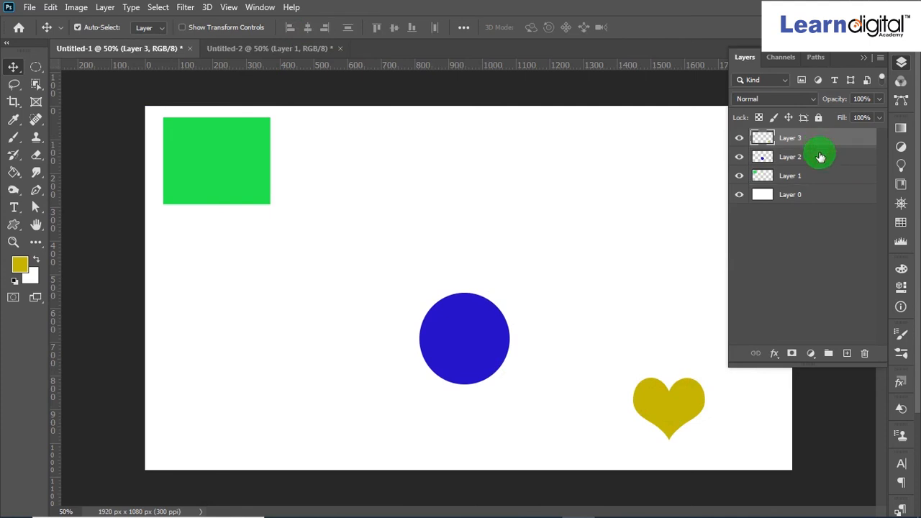
left_click_drag(684, 401, 725, 427)
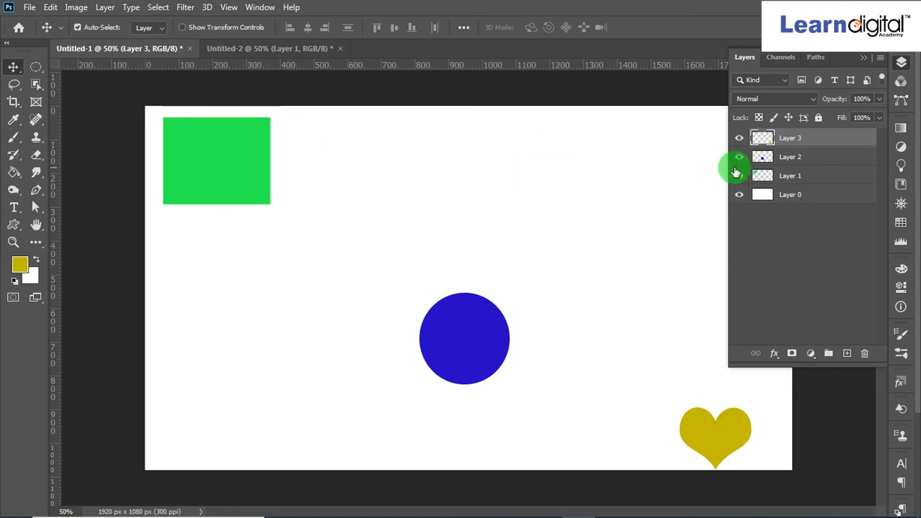
Select Layers 1 to 3 together, try aligning their right edges, and undo the alignment
left_click(800, 179, "shift")
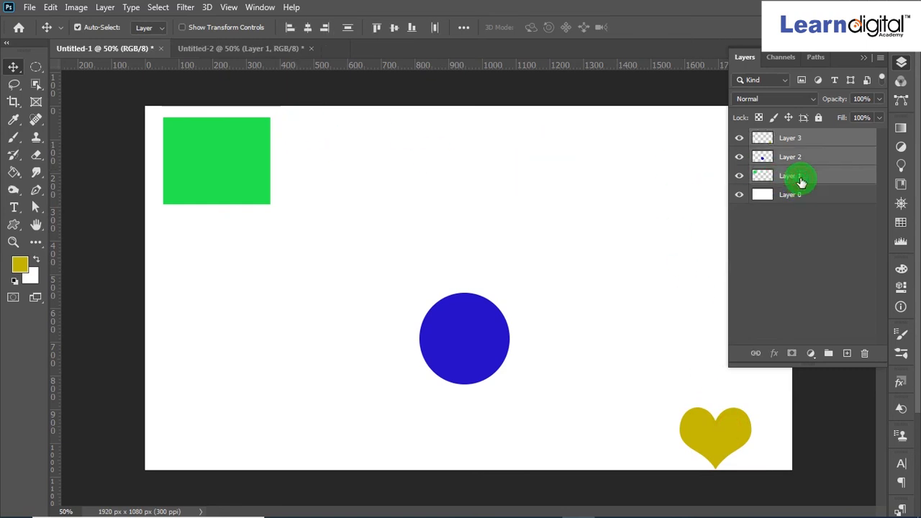
left_click(325, 29)
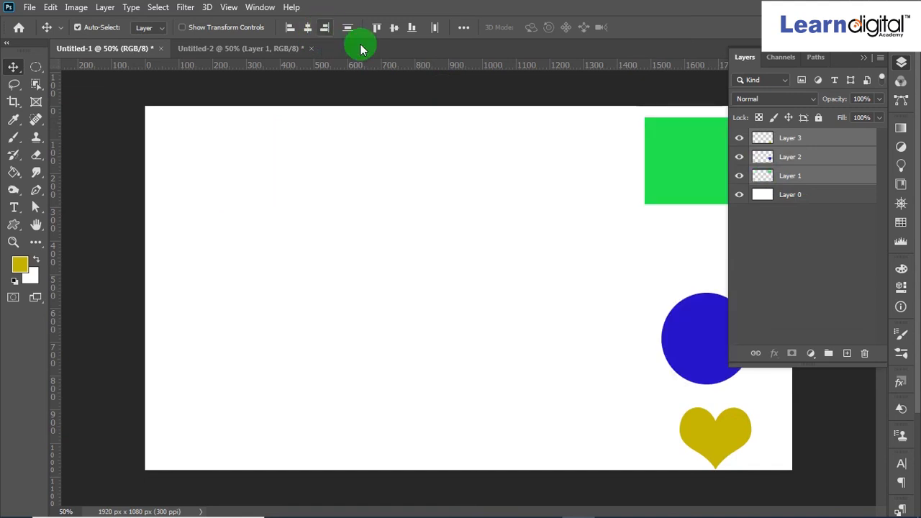
key("ctrl+z")
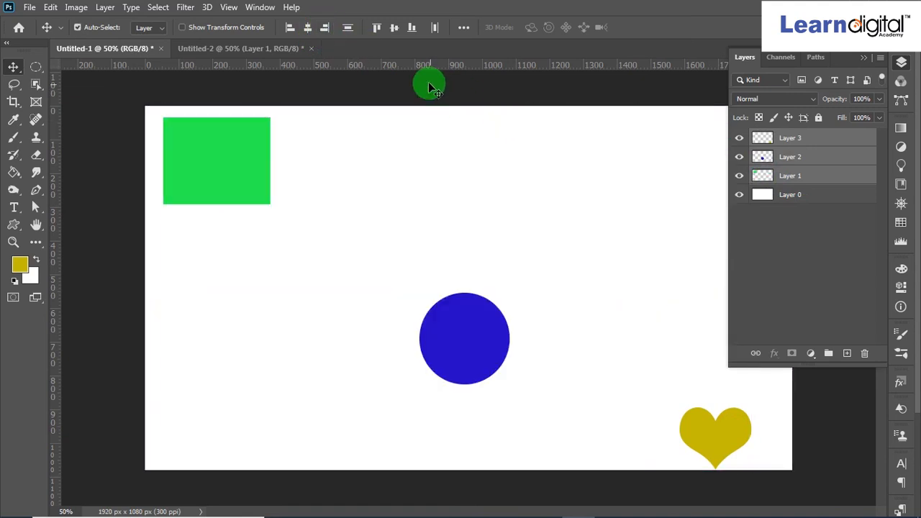
Try distributing the three selected shape layers vertically, and undo the distribution
left_click(346, 29)
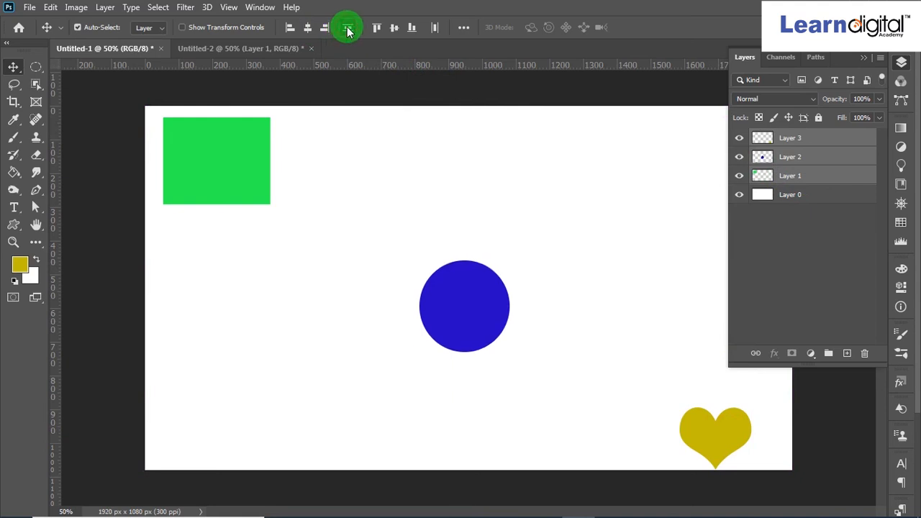
left_click(346, 29)
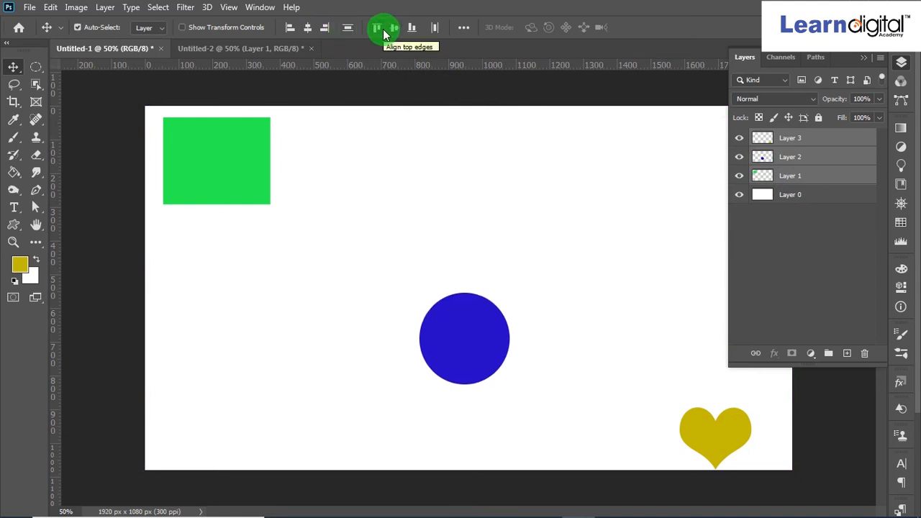
Try aligning the three selected layers by their top edges, vertical centres and bottom edges, undoing each alignment
left_click(378, 28)
left_click(394, 28)
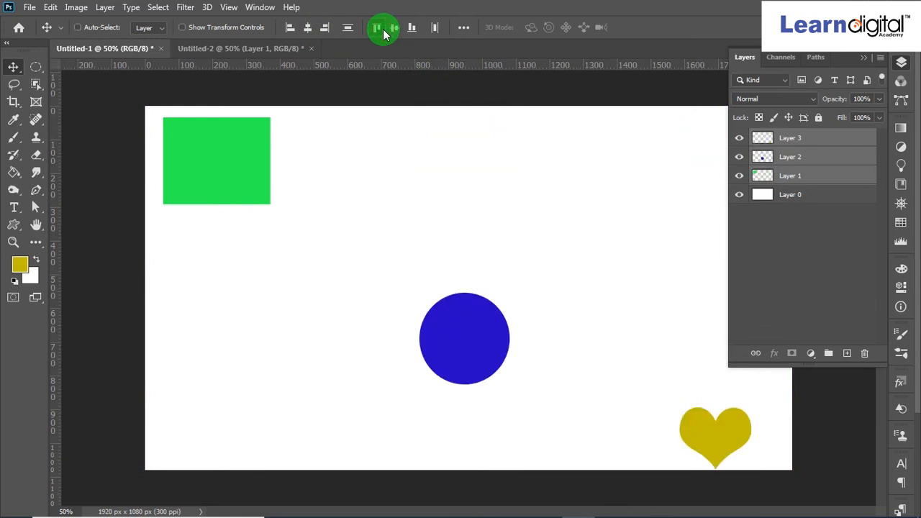
left_click(394, 29)
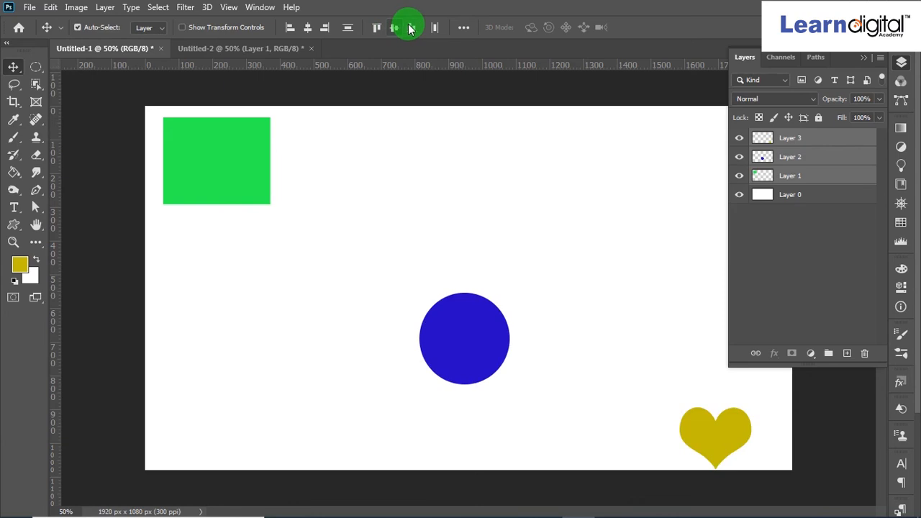
left_click(411, 28)
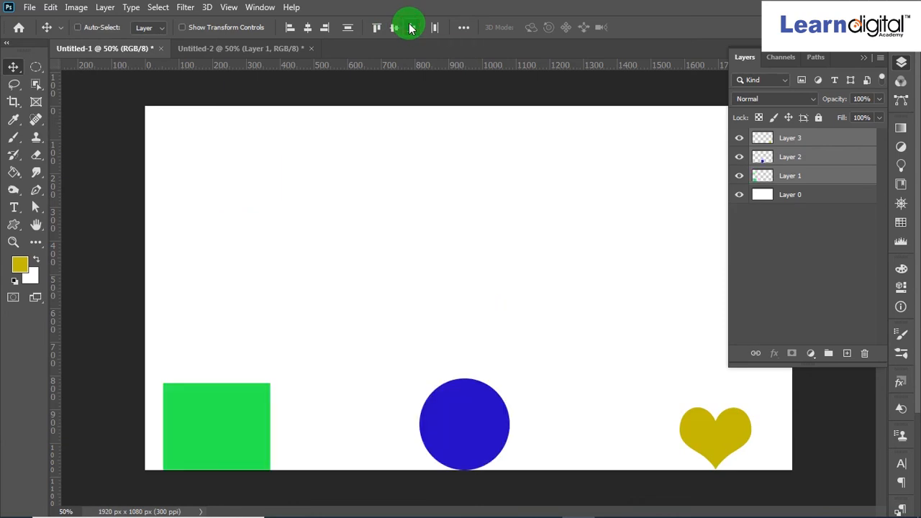
key("ctrl+z")
Distribute the three selected shape layers horizontally, and choose Selection as the Align To reference in the extended alignment options
left_click(434, 30)
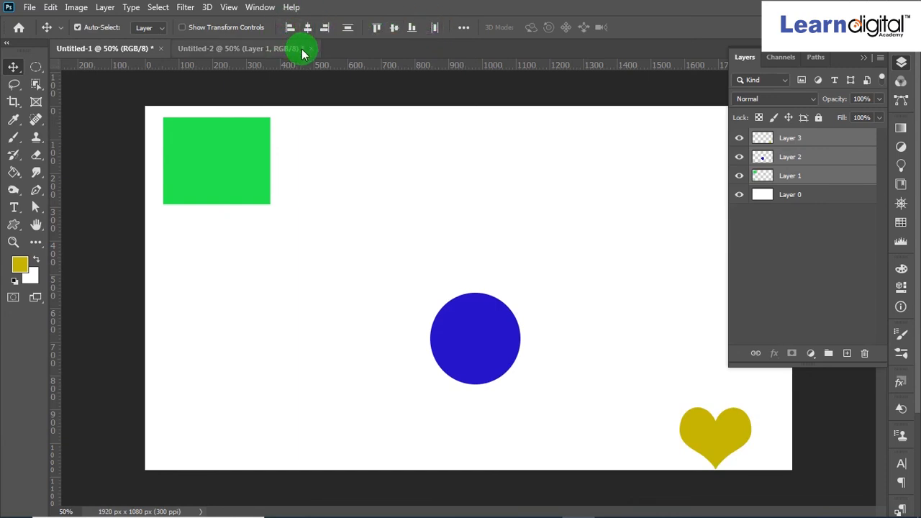
left_click(464, 29)
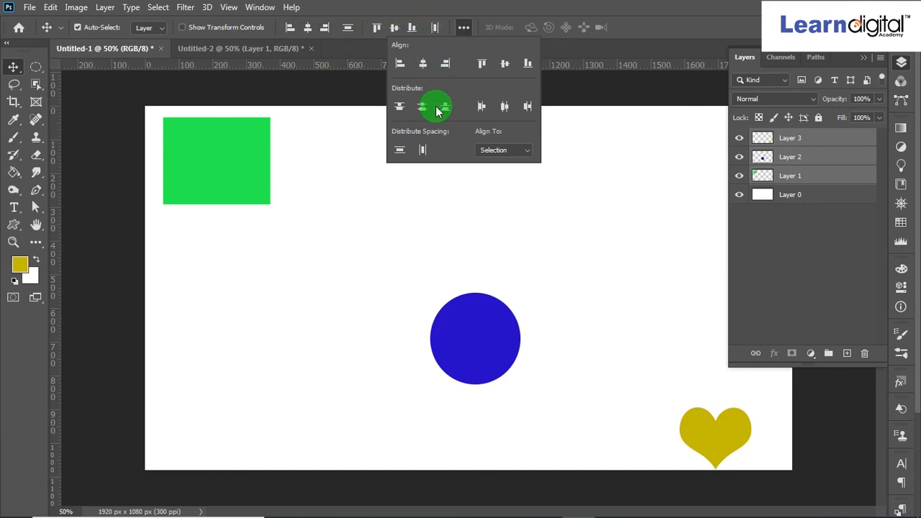
left_click(400, 150)
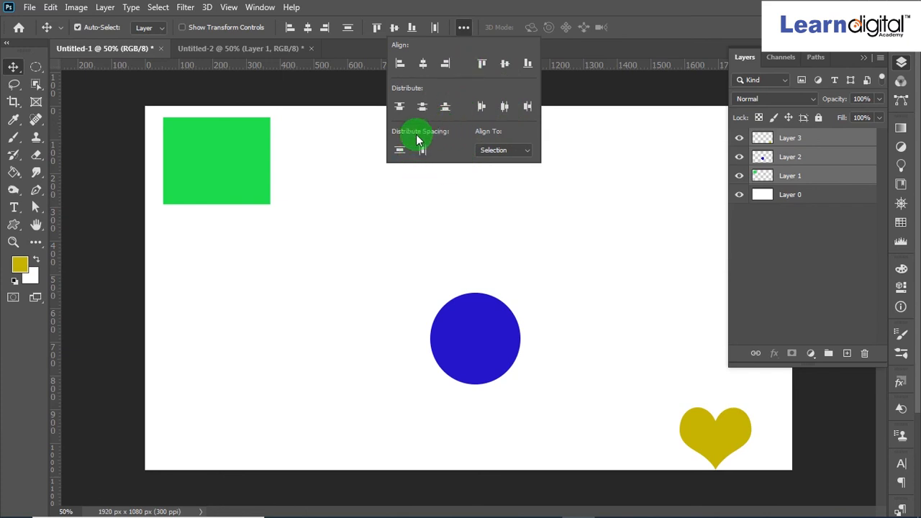
left_click(489, 149)
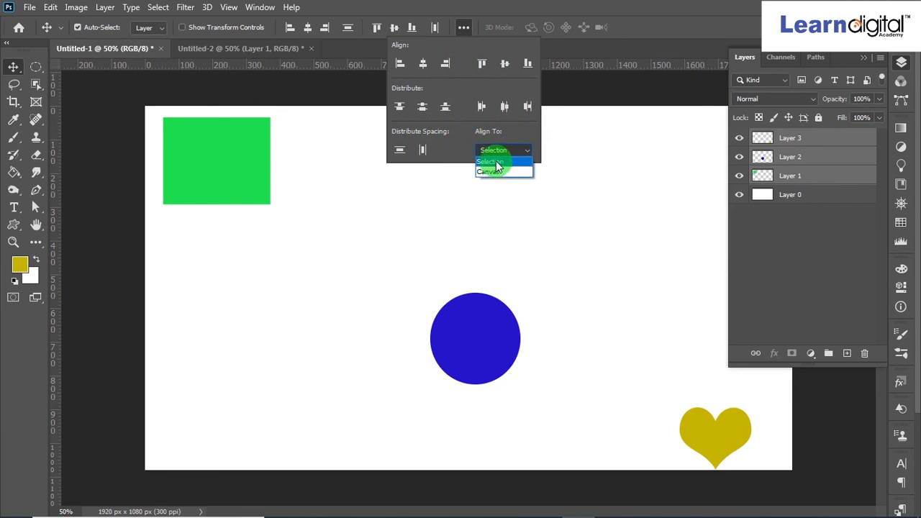
left_click(494, 162)
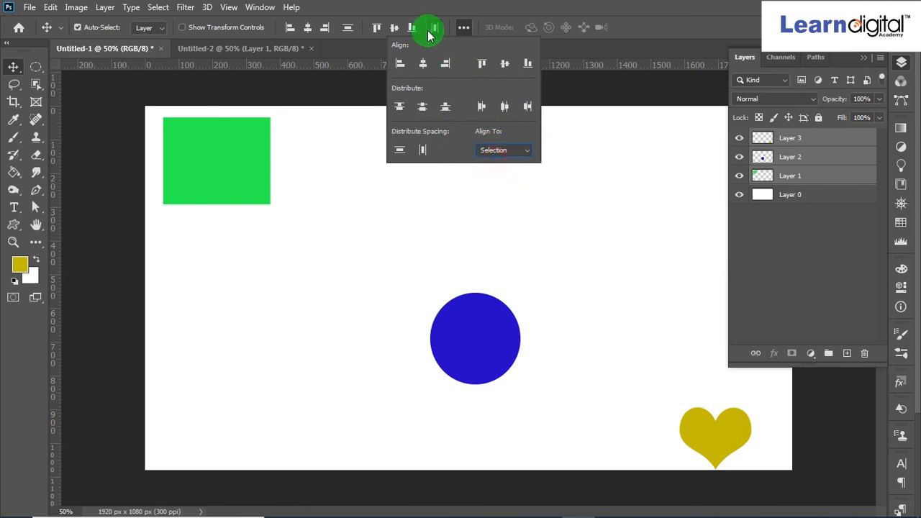
left_click(460, 29)
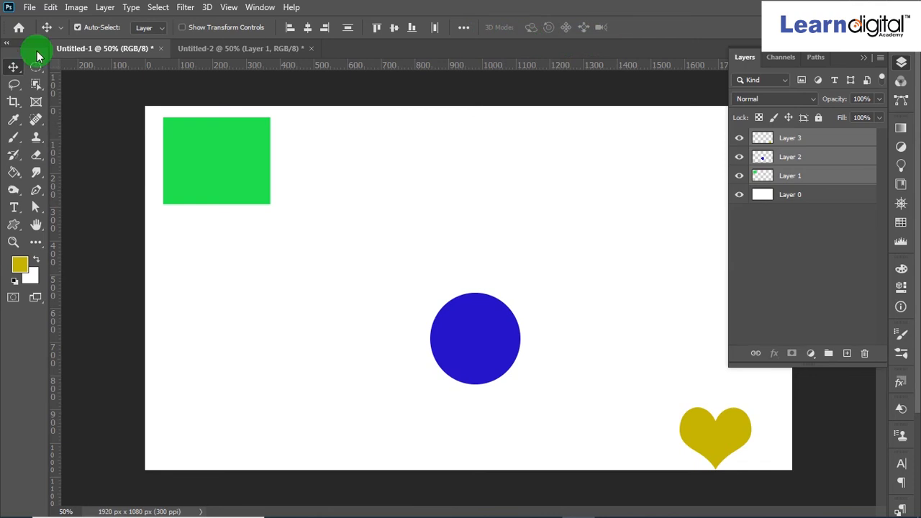
right_click(8, 66)
left_click(43, 70)
mouse_move(719, 512)
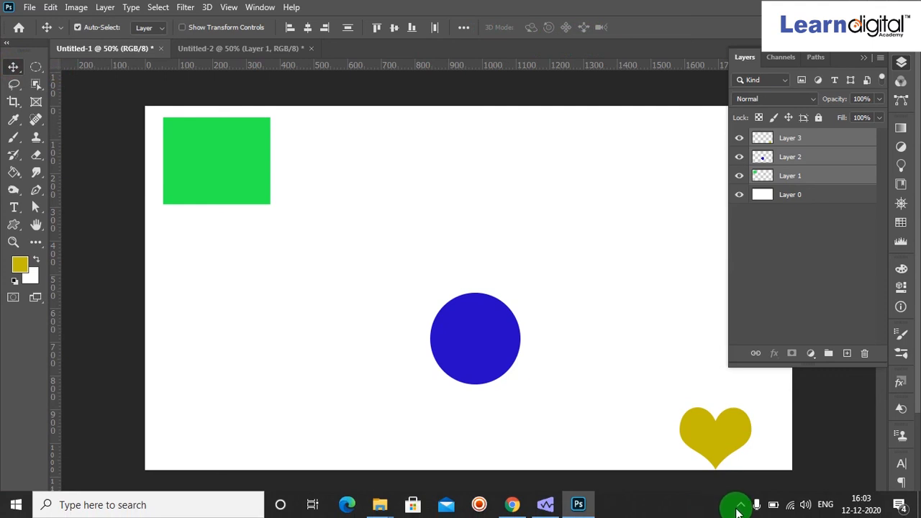
left_click(741, 506)
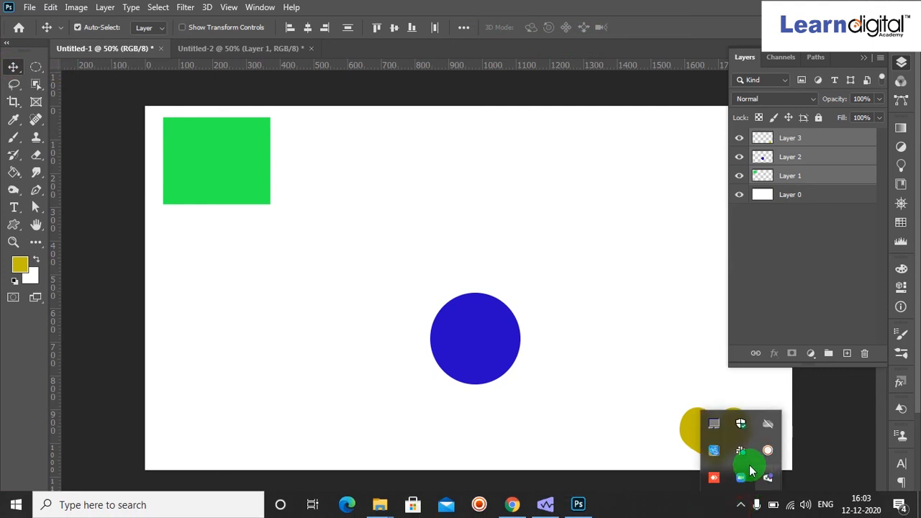
left_click(767, 453)
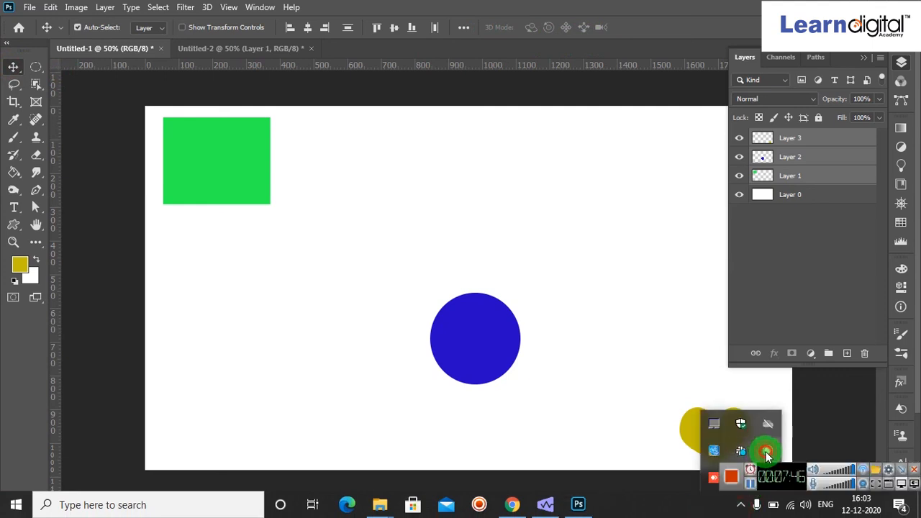